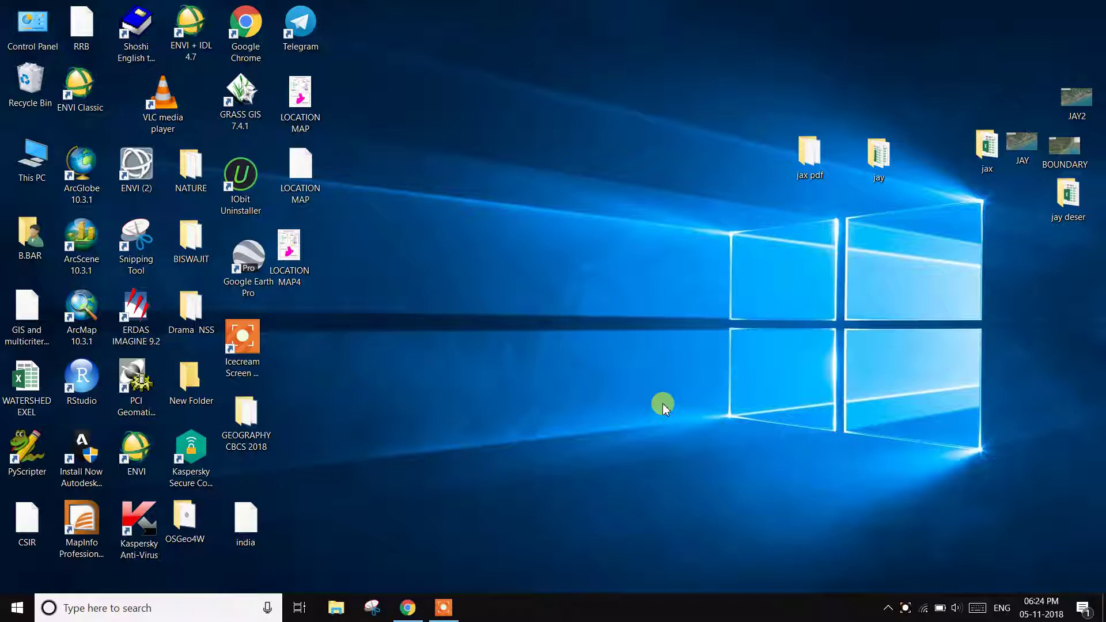
- Launch PCI Geomatica Focus and maximize its window to fill the screen
double_click(141, 393)
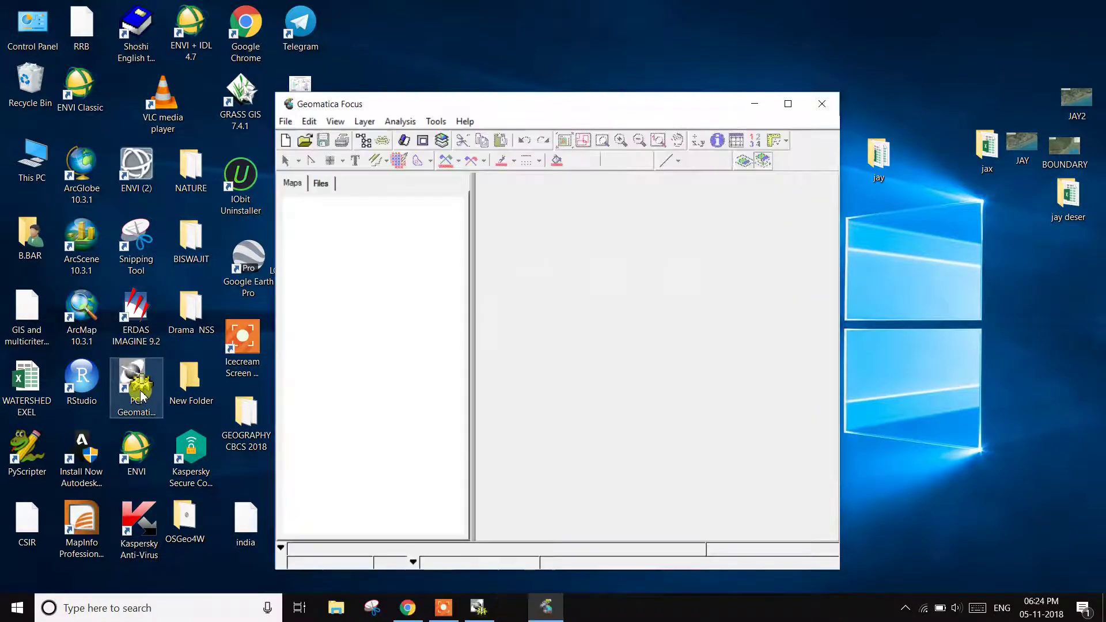
click(788, 104)
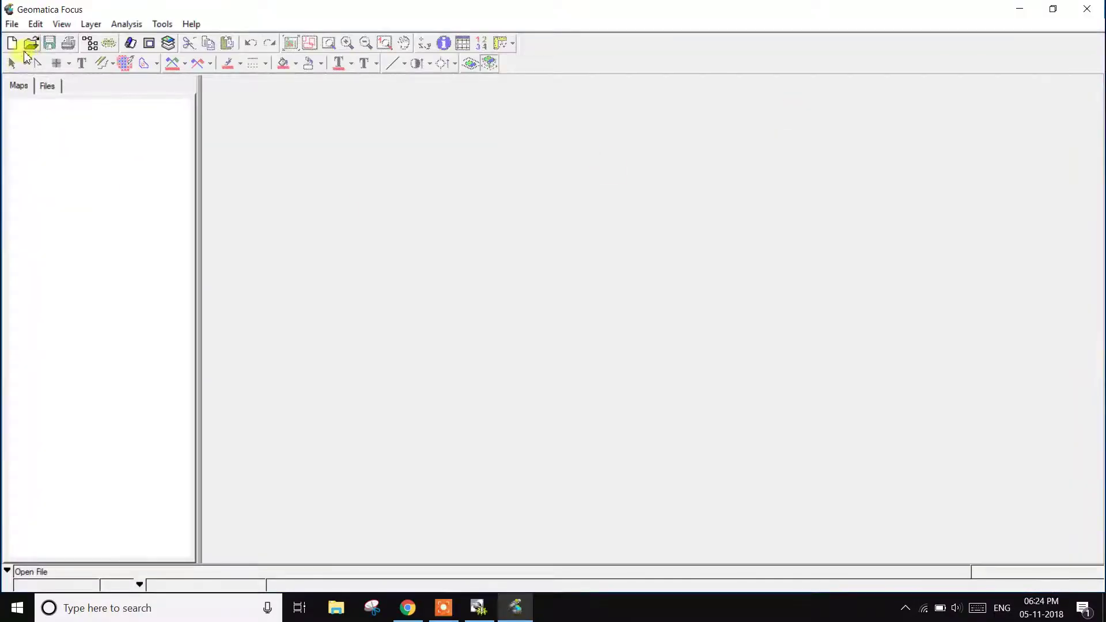
- Open digital-data_1.tif from D:\REMOTE SENSING AND GIS\DATA RSG\GEOLOGY DATA FOLD into a new map
click(13, 25)
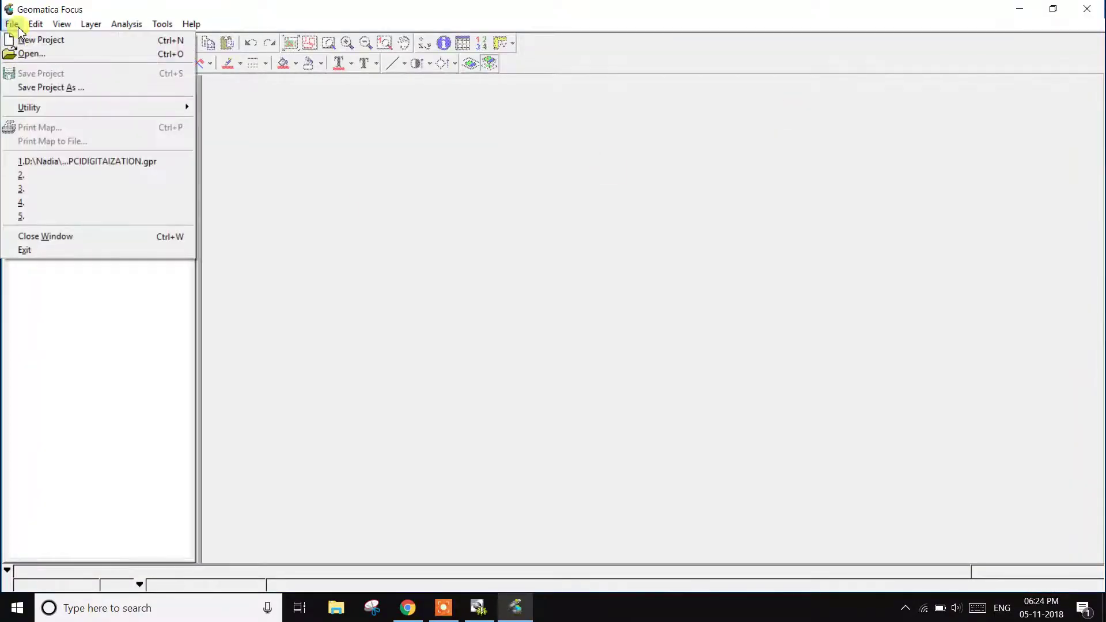
click(31, 53)
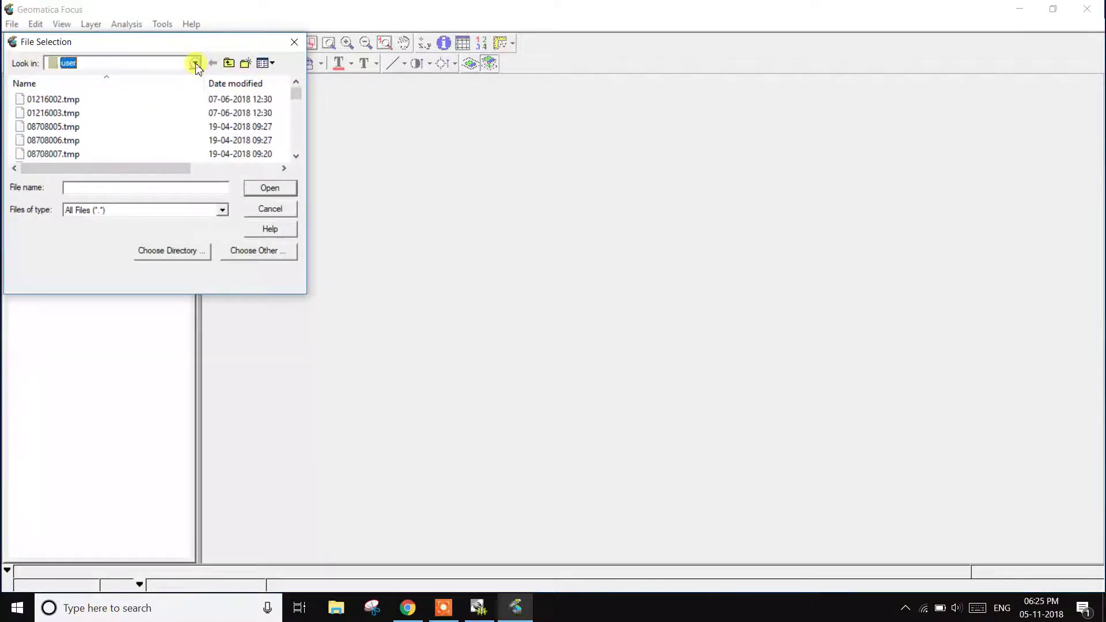
click(198, 68)
scroll(164, 216, up, 1)
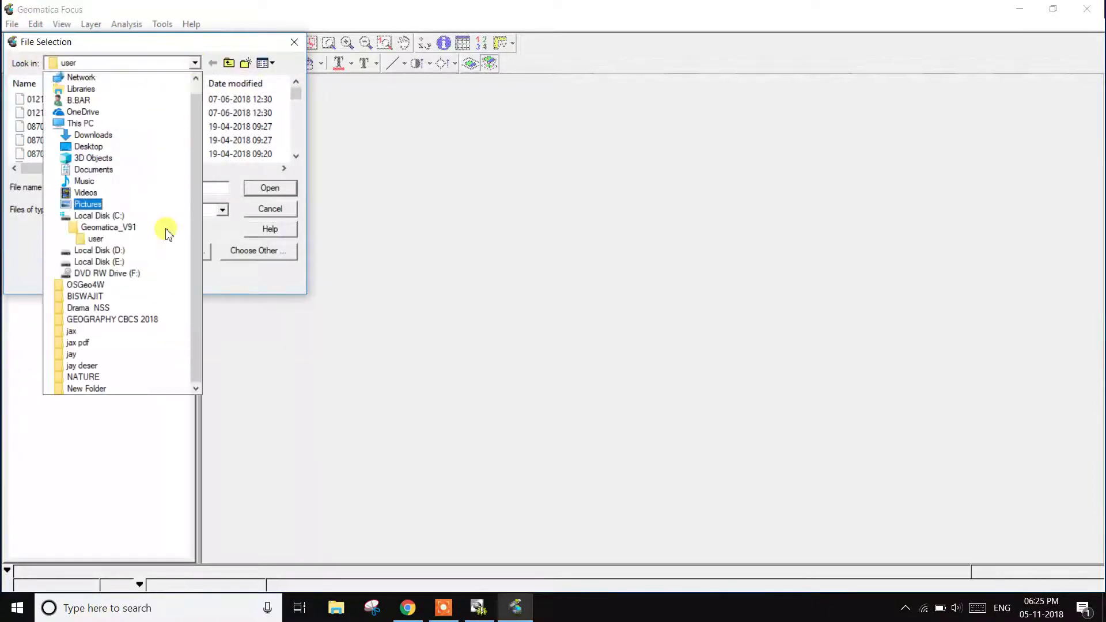
click(119, 251)
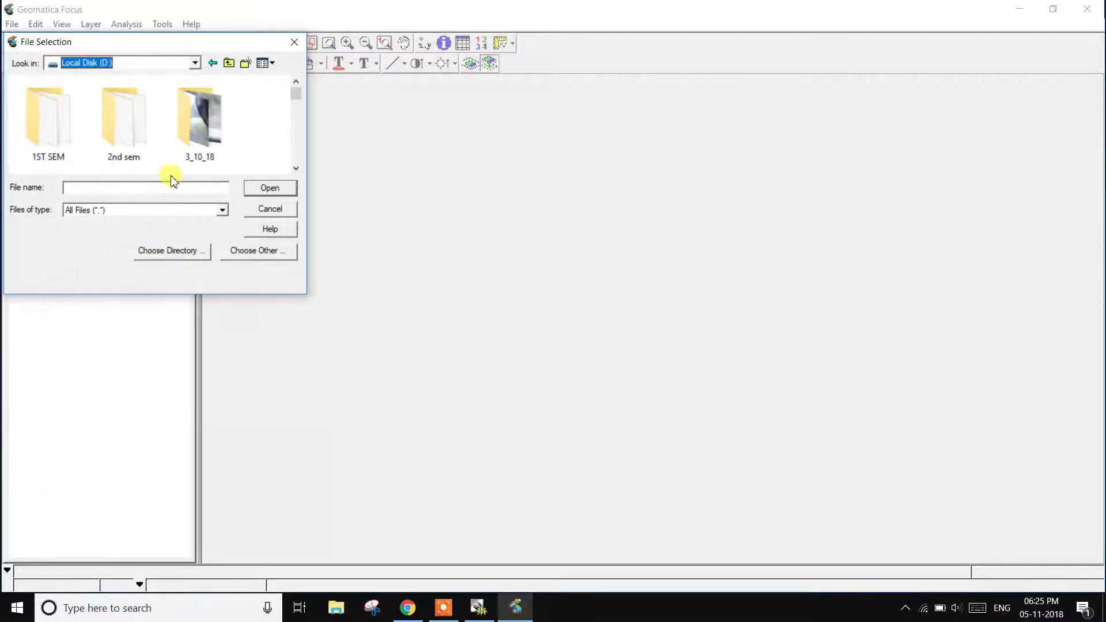
scroll(185, 160, down, 2)
scroll(190, 157, down, 1)
scroll(186, 156, down, 1)
scroll(183, 158, down, 1)
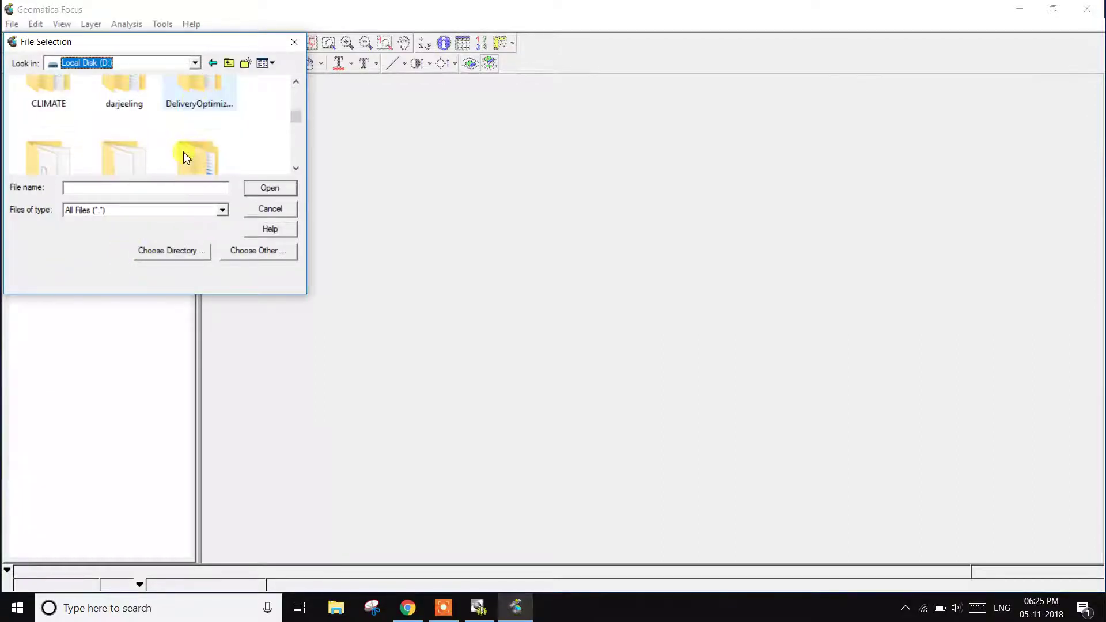
scroll(186, 160, down, 1)
scroll(186, 160, down, 1)
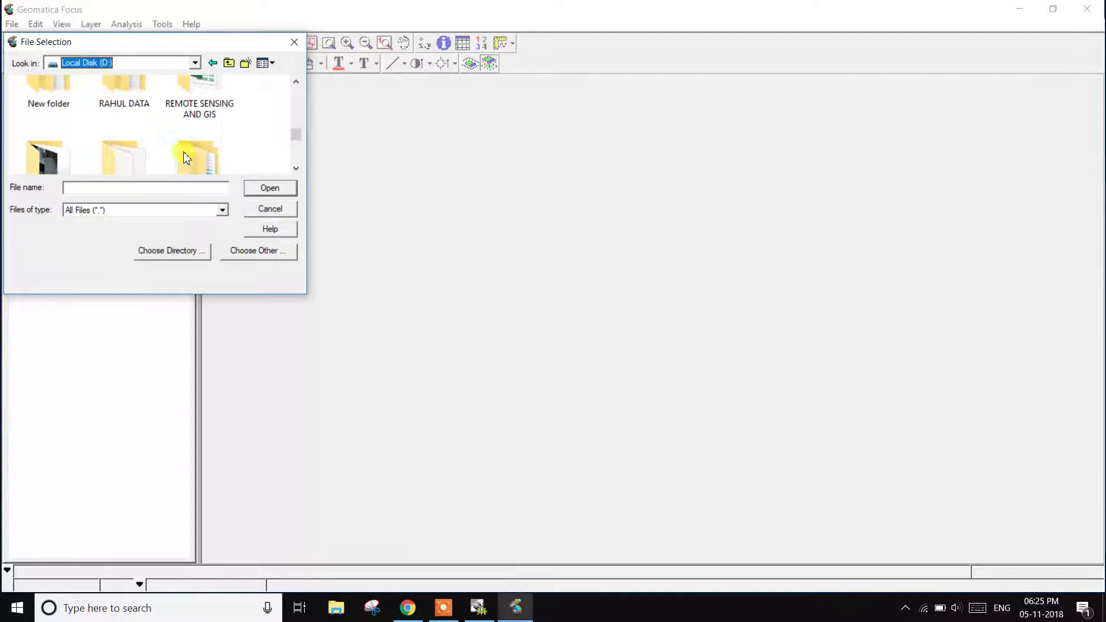
double_click(192, 120)
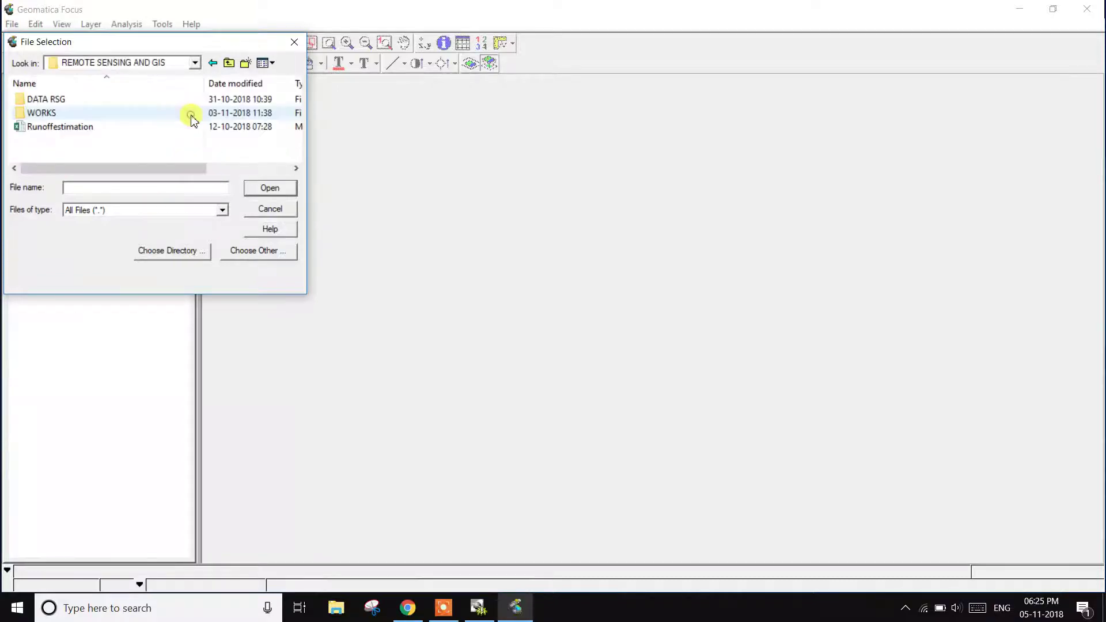
double_click(52, 99)
scroll(74, 143, down, 2)
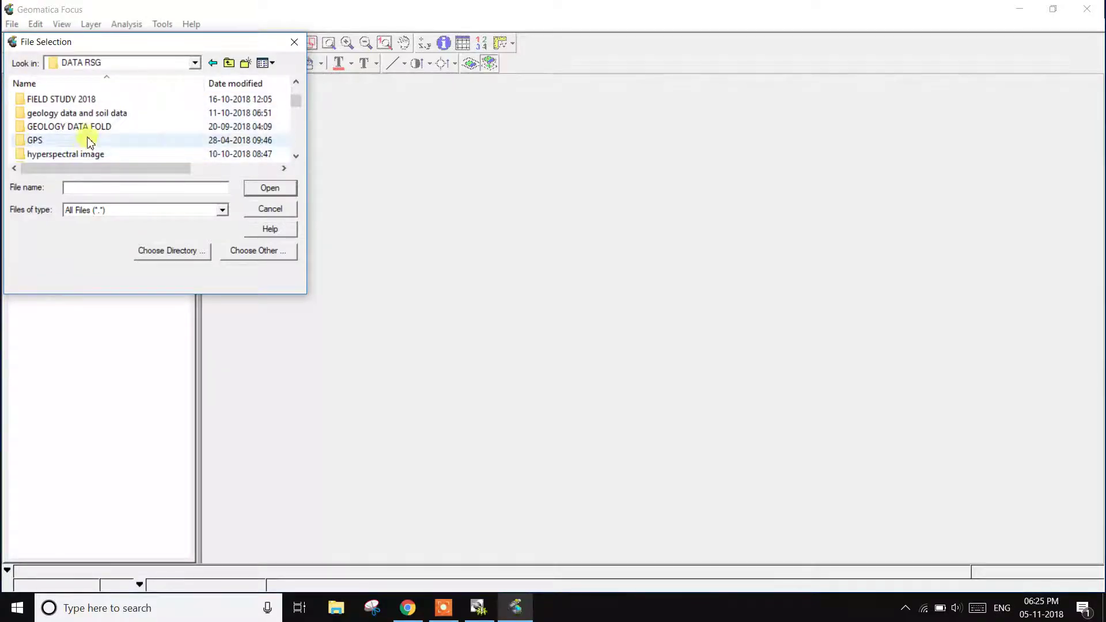
double_click(86, 127)
scroll(83, 142, down, 1)
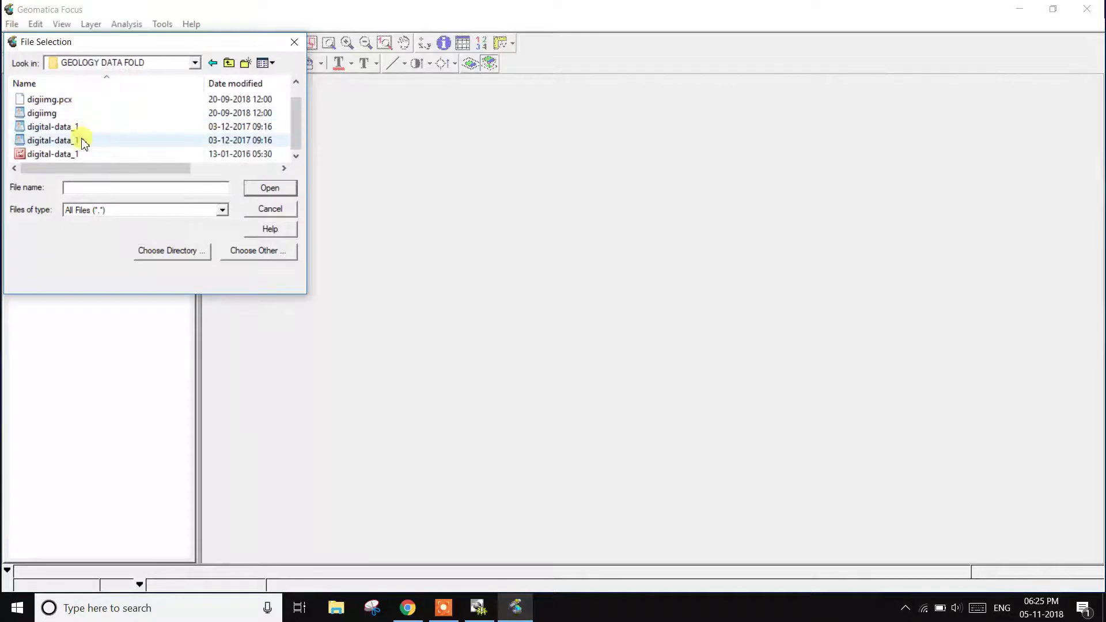
click(69, 154)
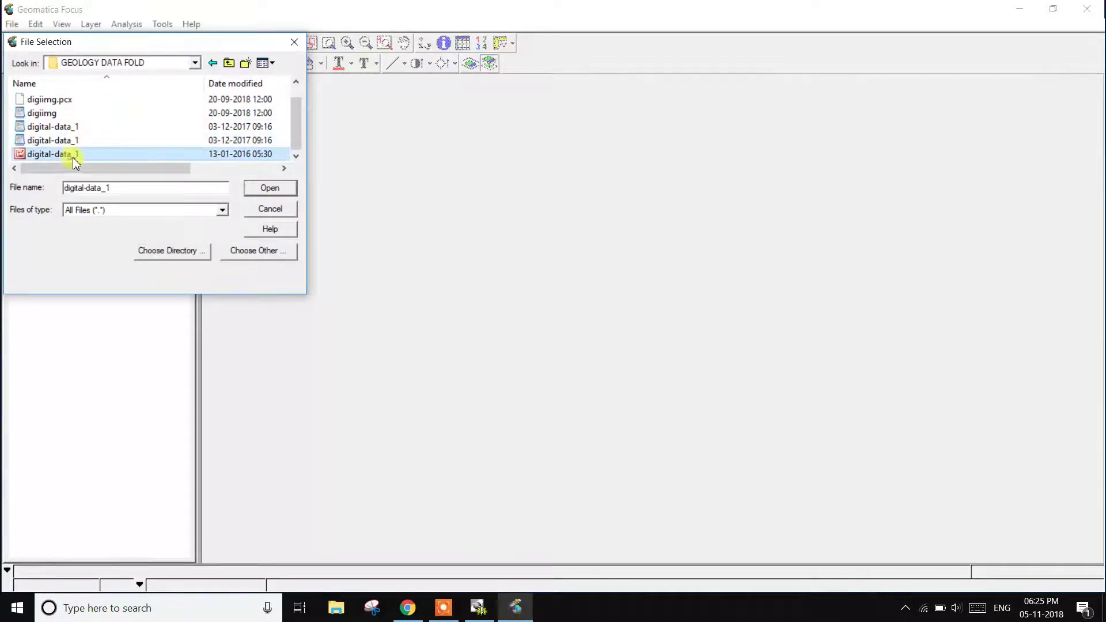
click(268, 188)
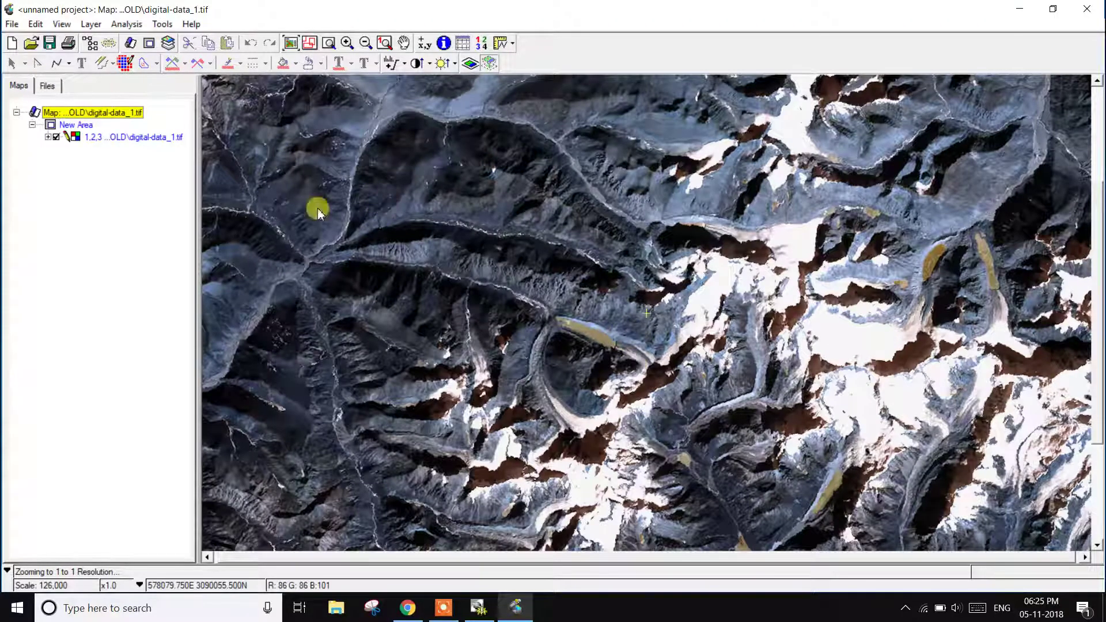
- Zoom to full extent so the whole digital-data_1 scene fits the map at 1:210,000
click(293, 45)
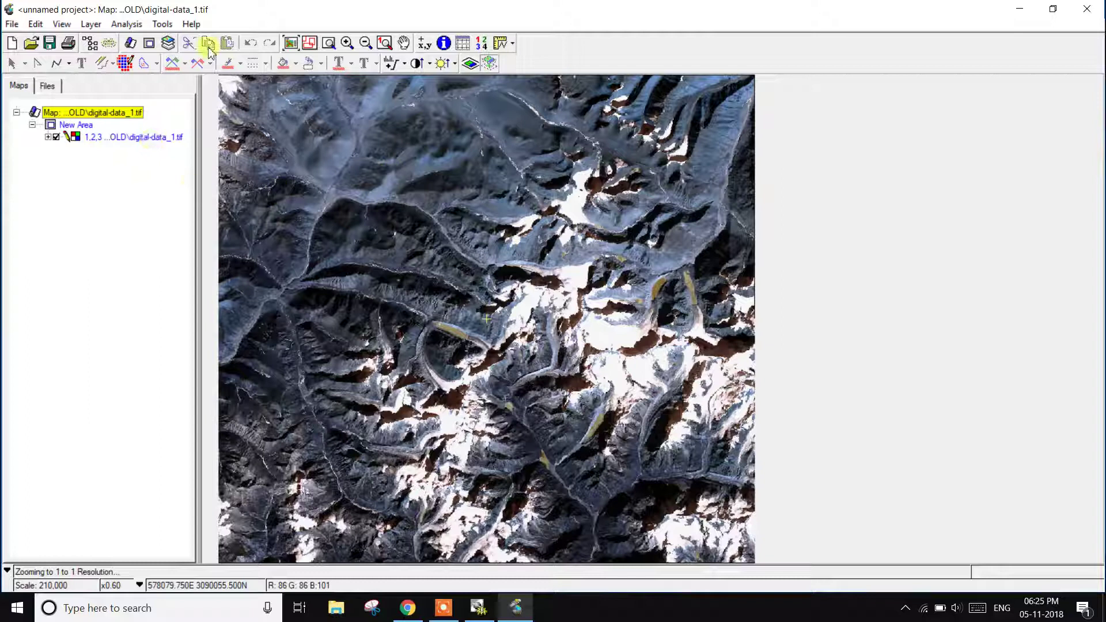
- Launch the algorithm library from the tools menu and select LINE: Lineament Extraction
click(162, 24)
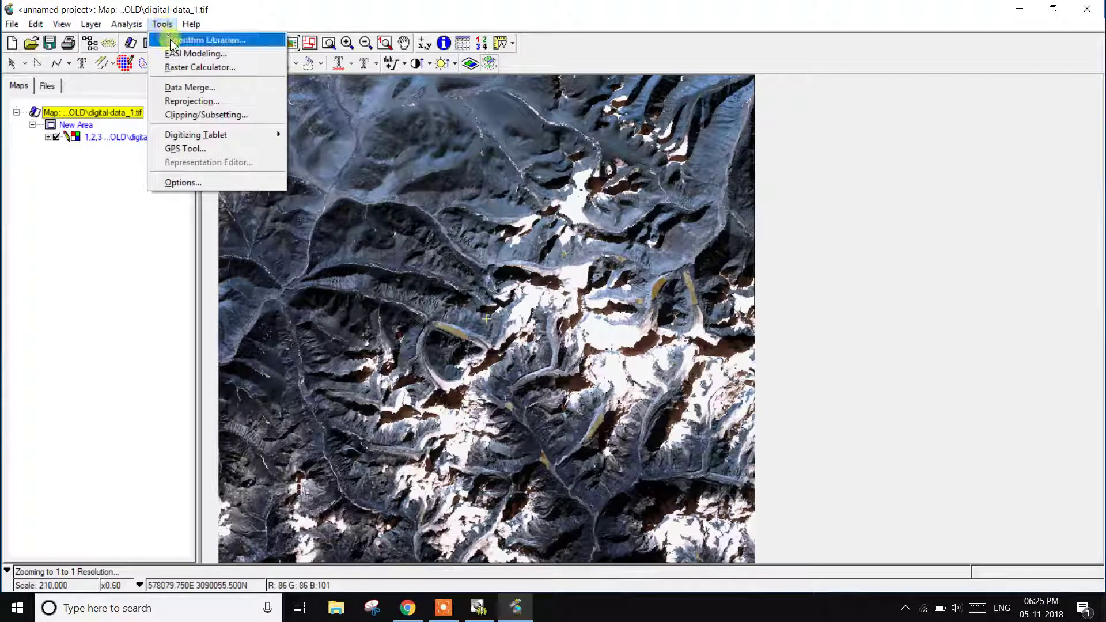
click(172, 41)
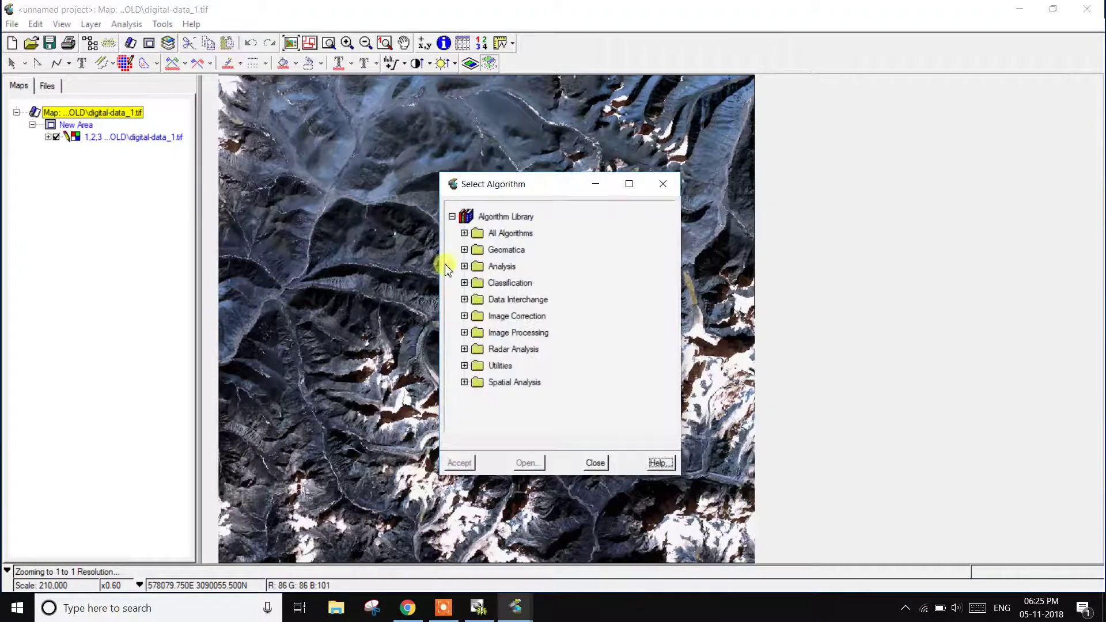
click(464, 233)
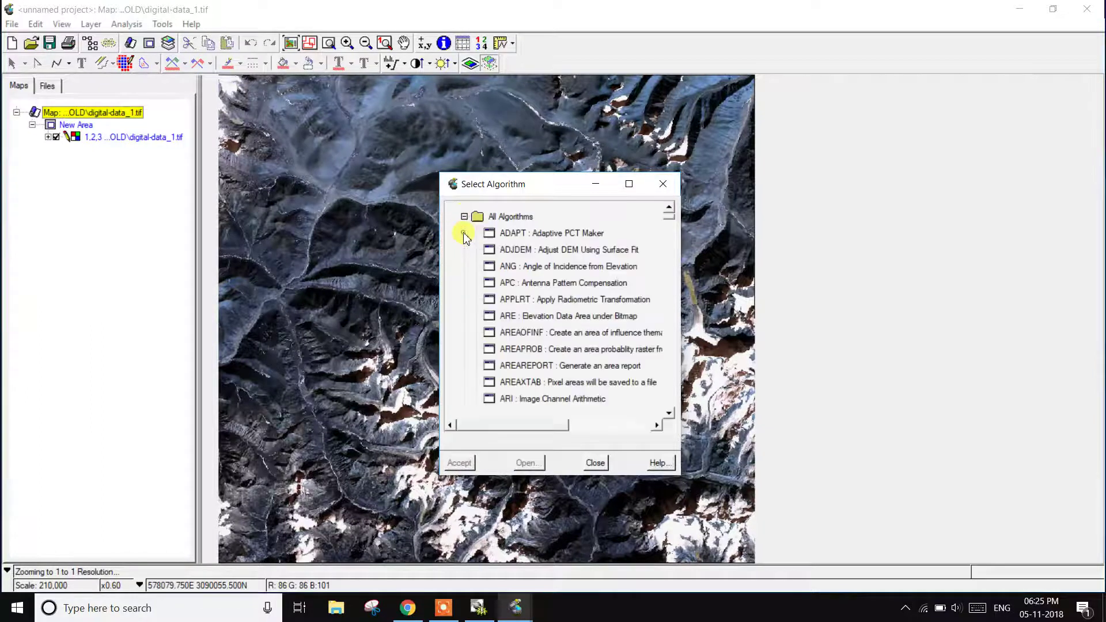
scroll(515, 307, down, 1)
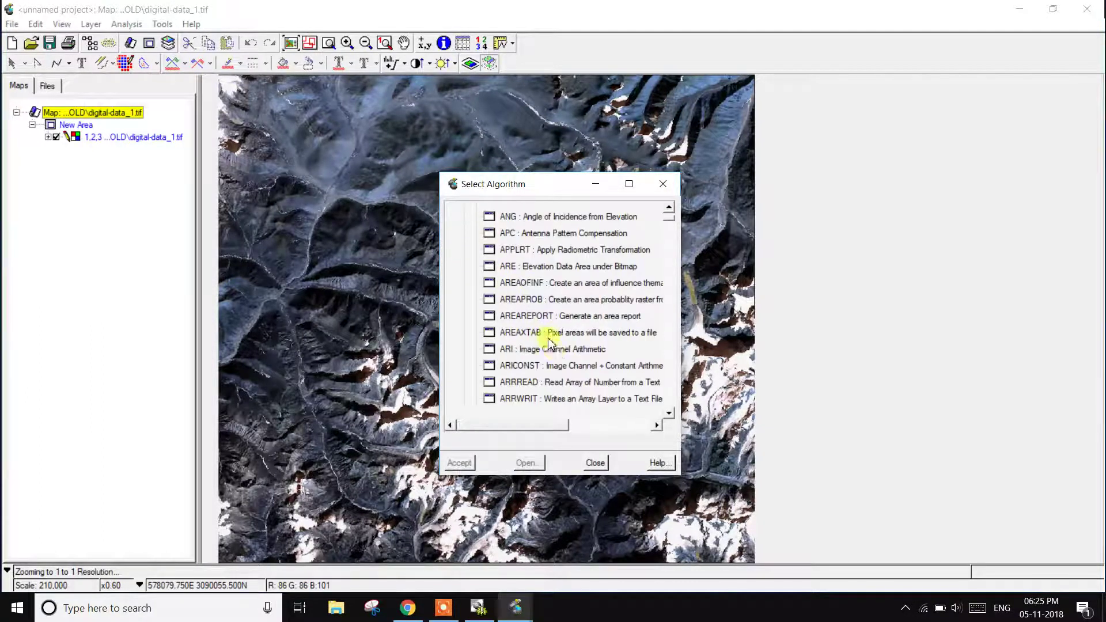
scroll(515, 335, down, 1)
scroll(556, 353, down, 1)
scroll(554, 351, down, 1)
scroll(555, 338, down, 1)
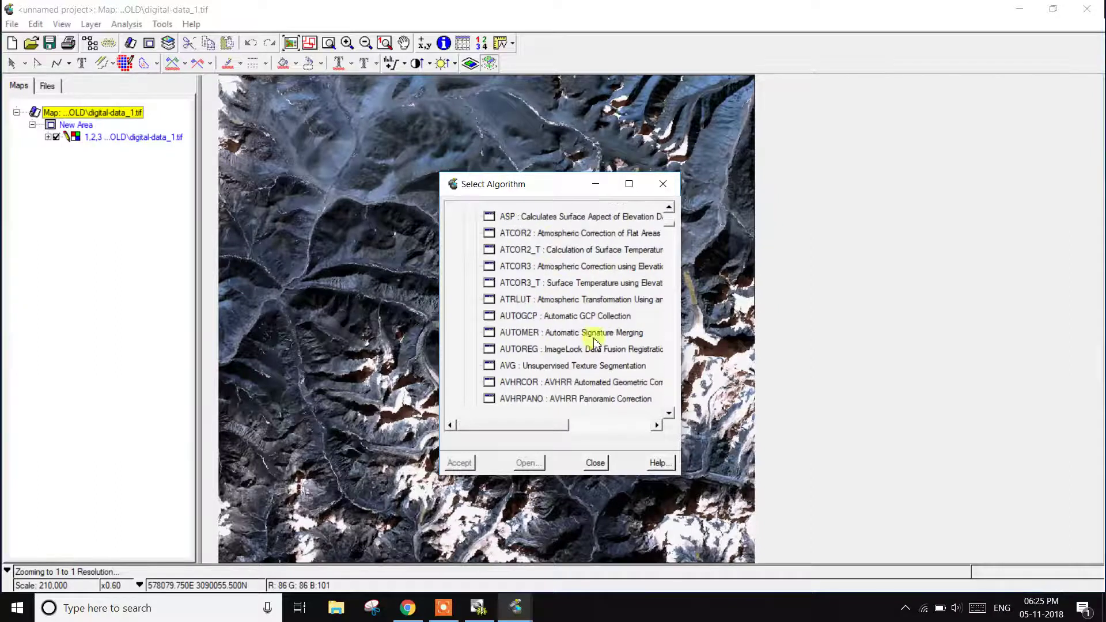
drag(673, 232, 663, 321)
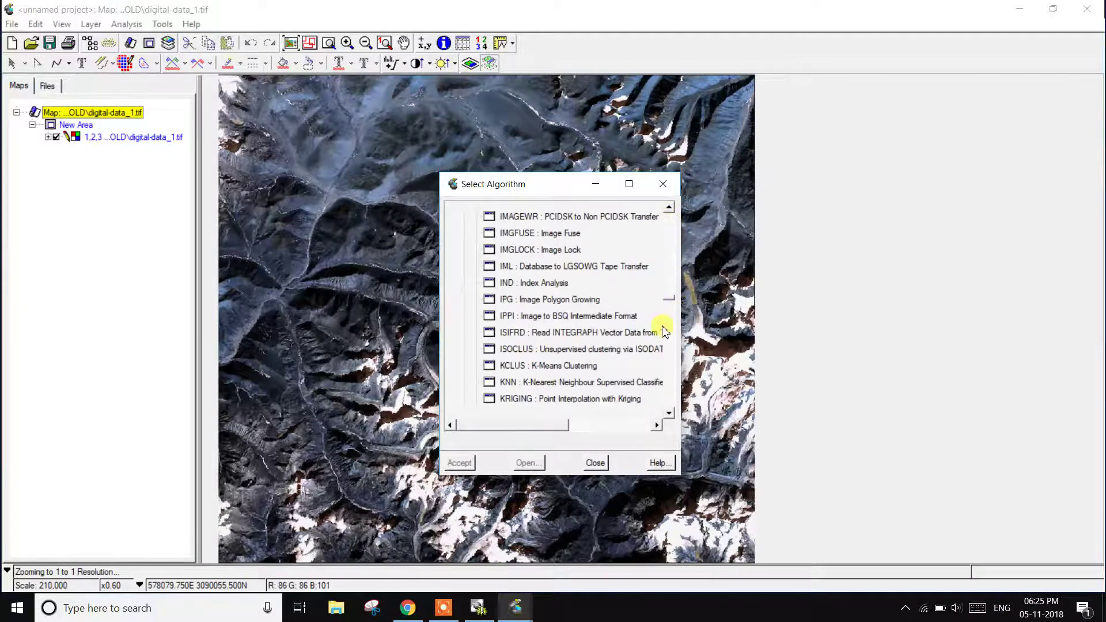
scroll(560, 395, down, 1)
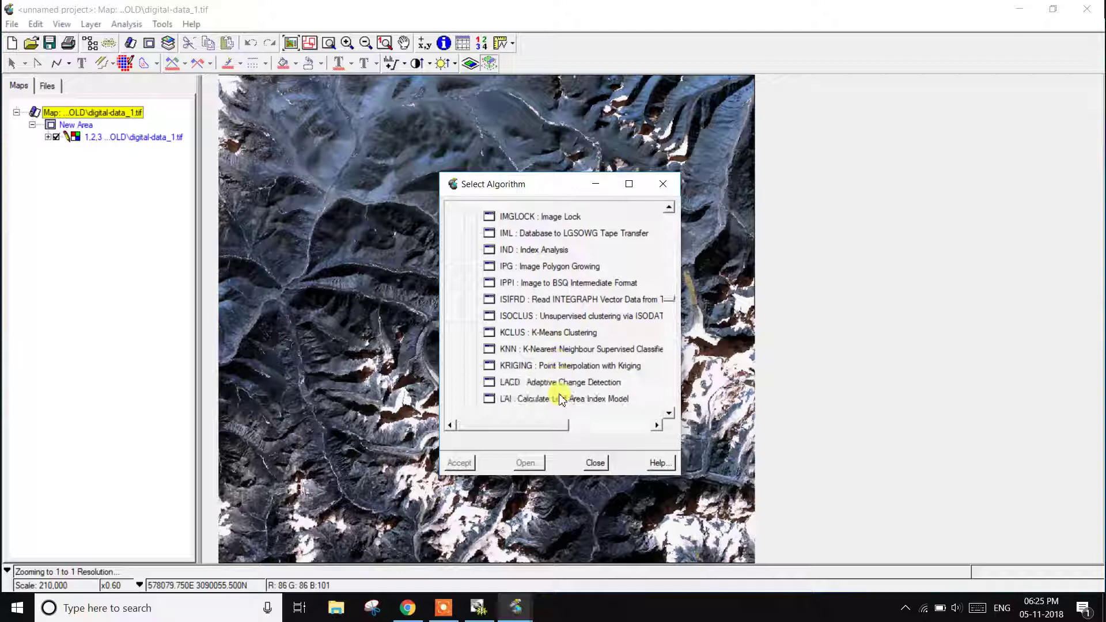
scroll(560, 398, up, 1)
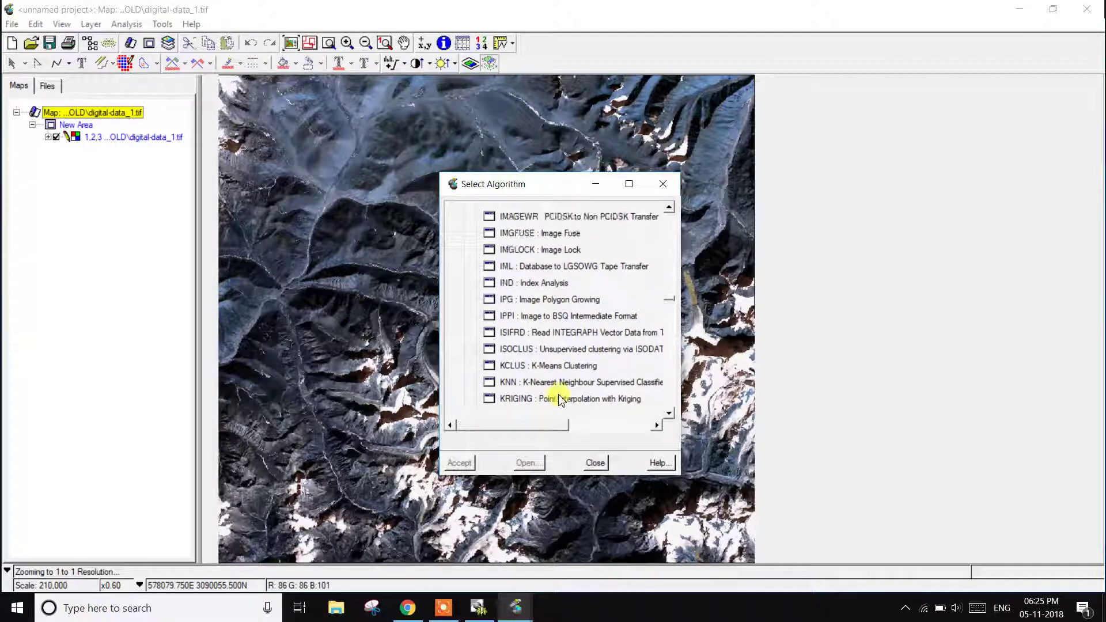
scroll(560, 398, up, 1)
scroll(561, 398, down, 1)
scroll(561, 399, down, 2)
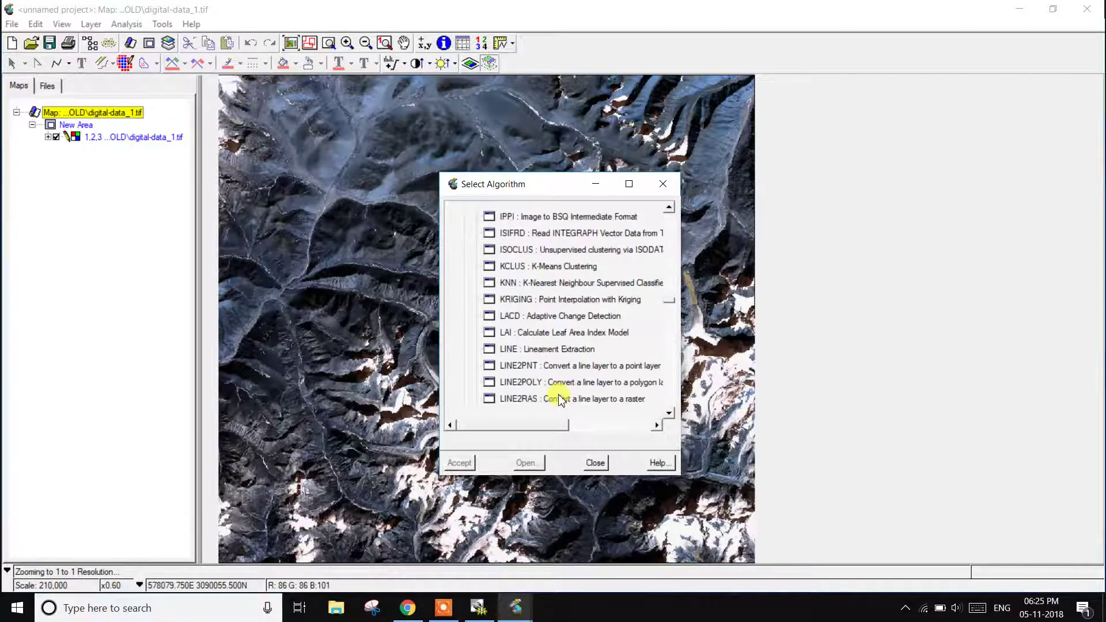
scroll(560, 399, down, 2)
scroll(561, 399, down, 1)
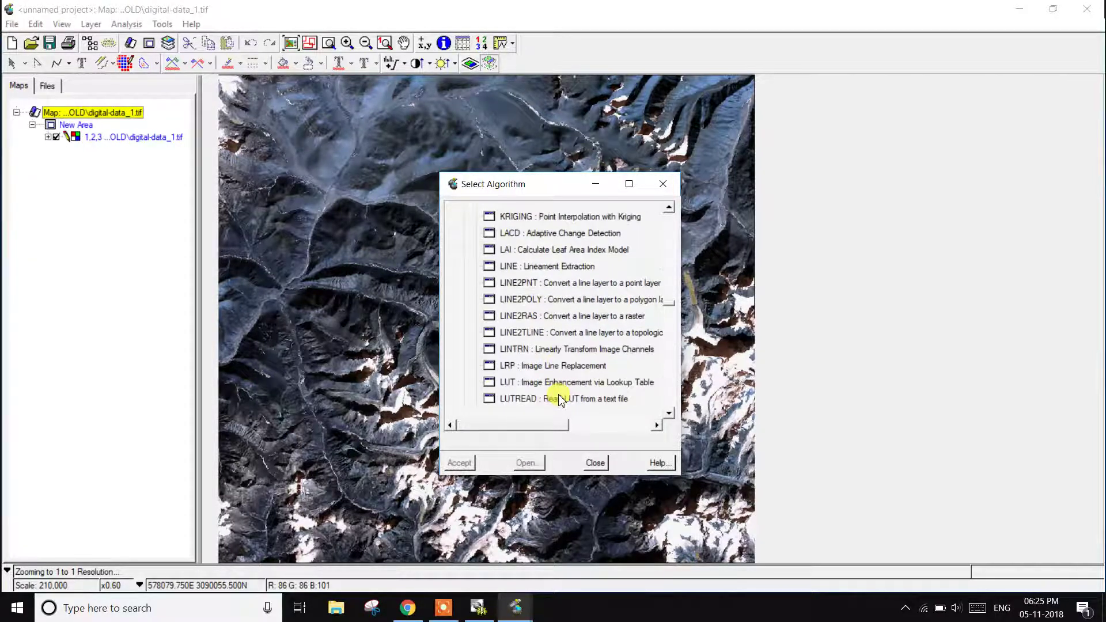
click(573, 273)
- Bring up the LINE Module Control Panel, reposition the windows, and expand the input image's channels
right_click(572, 272)
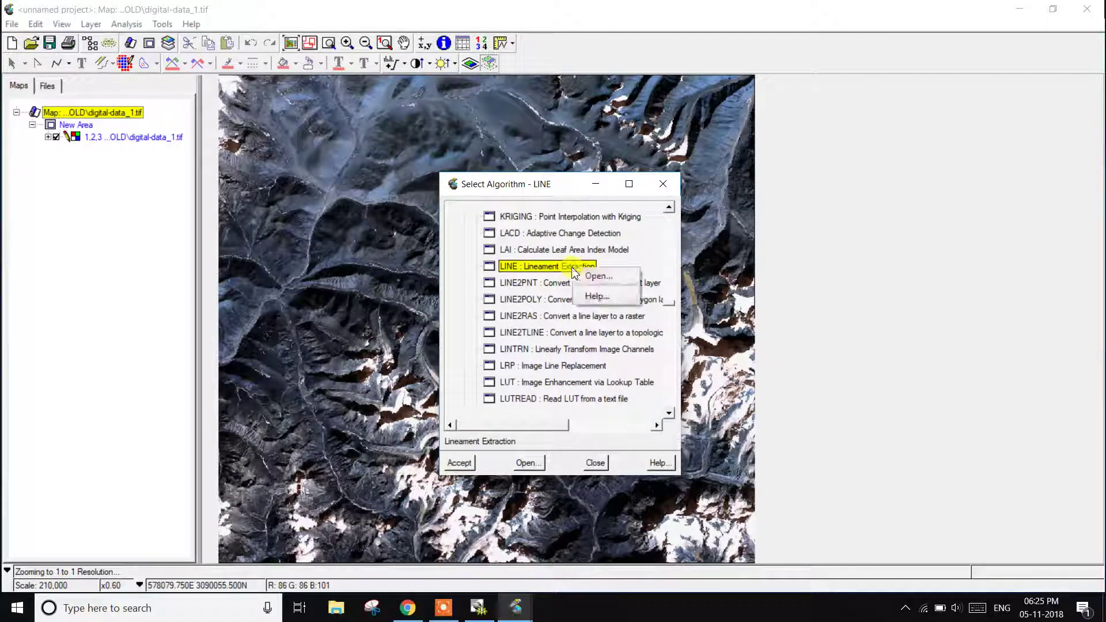
click(596, 276)
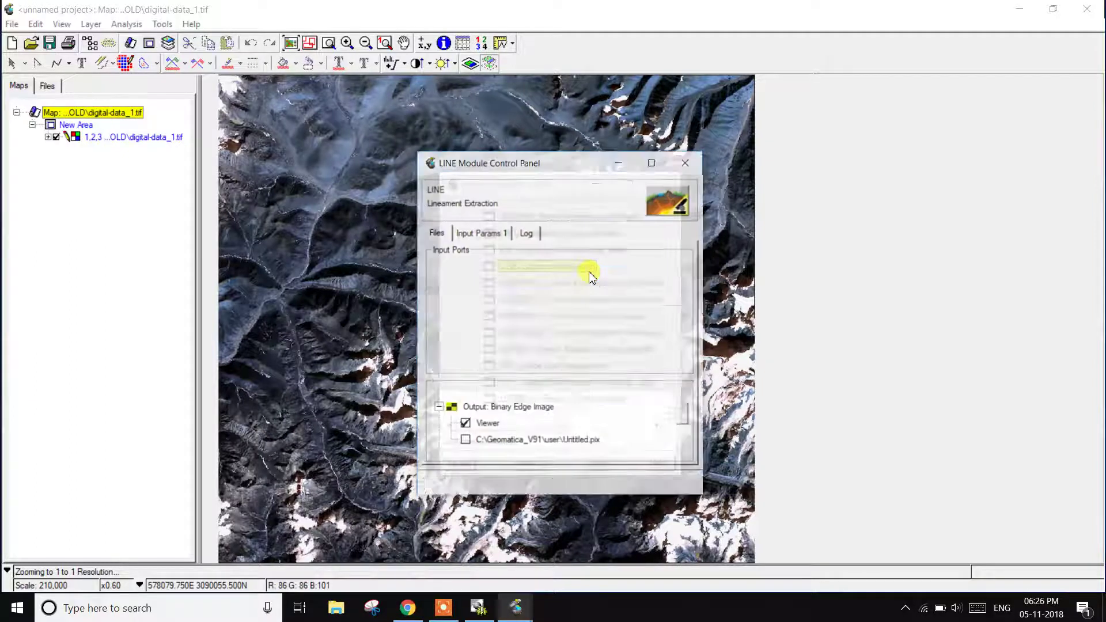
drag(542, 163, 892, 173)
drag(548, 183, 607, 85)
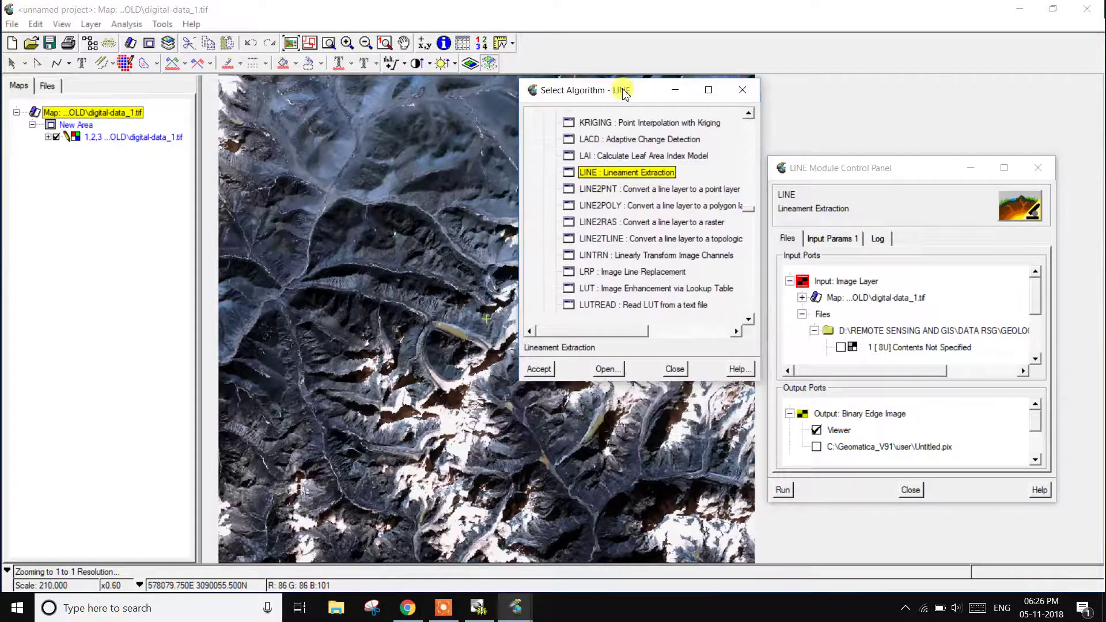
drag(901, 174, 901, 89)
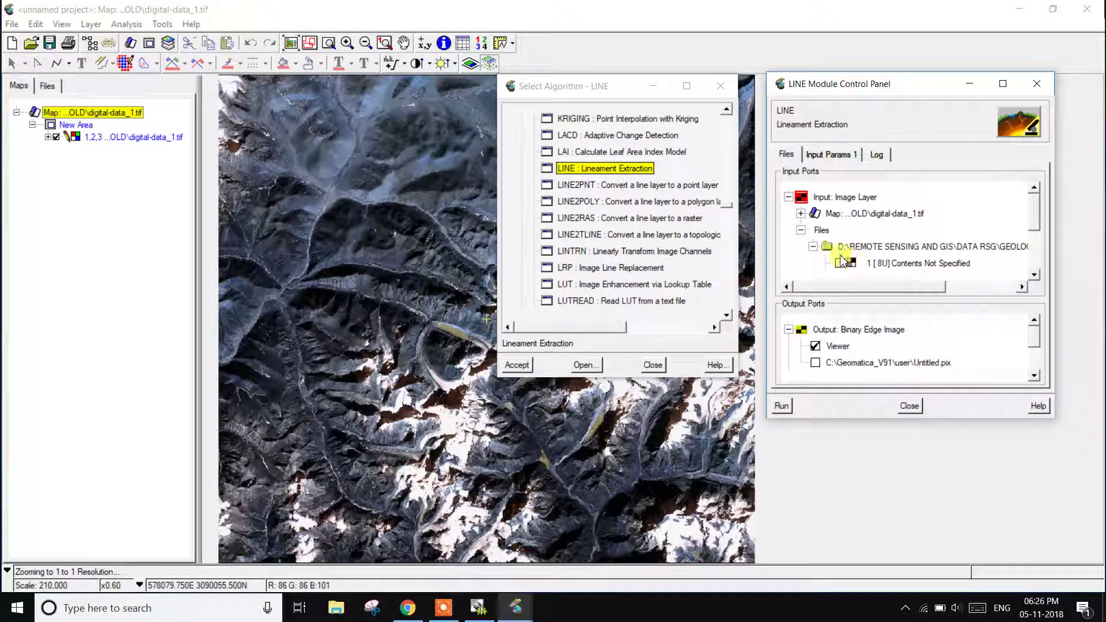
click(801, 213)
click(813, 229)
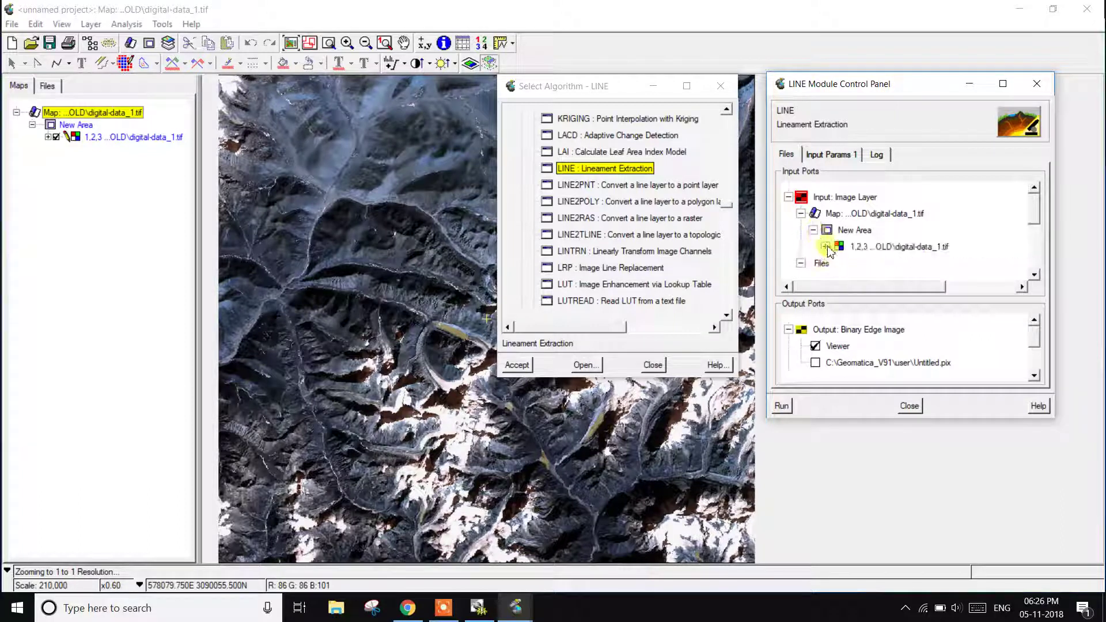
click(826, 247)
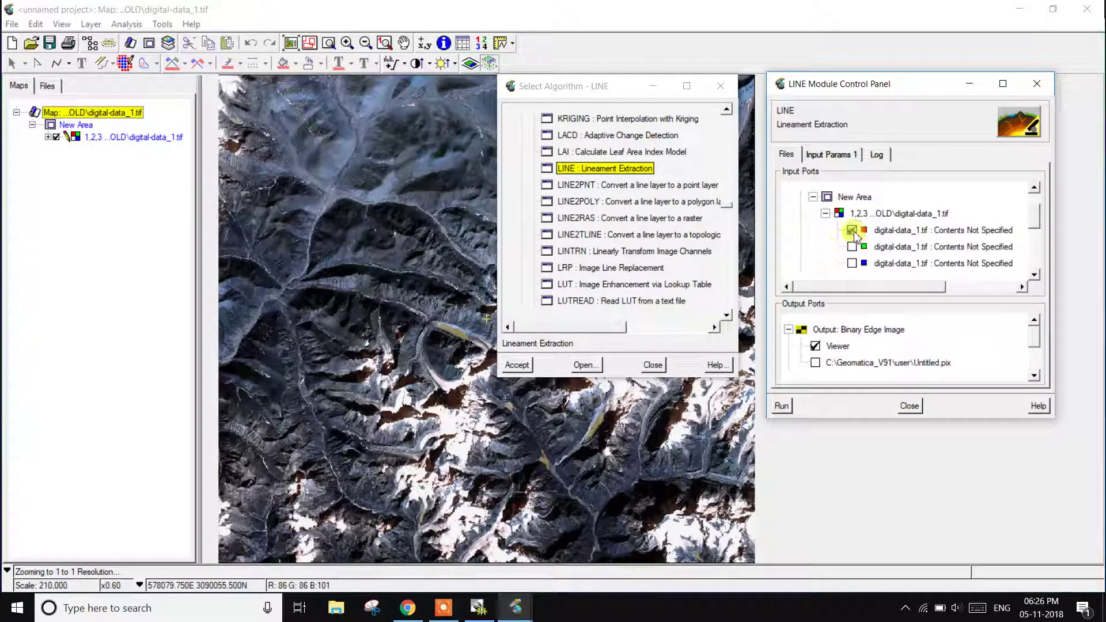
- Check all three image channels as input and uncheck Viewer for the output vector
click(852, 246)
click(853, 264)
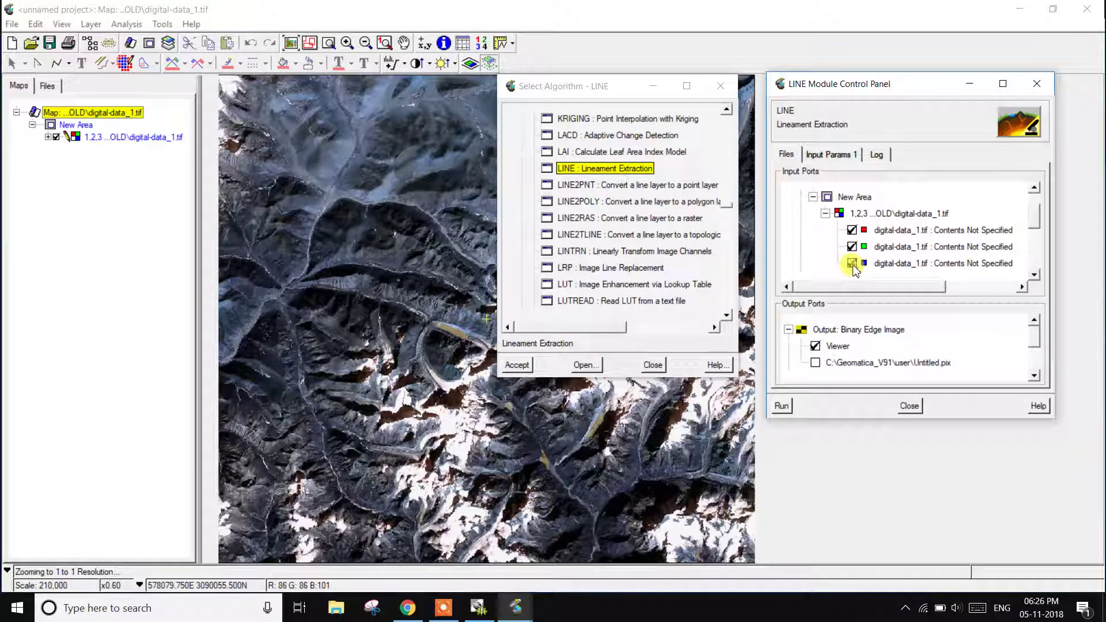
scroll(853, 264, up, 1)
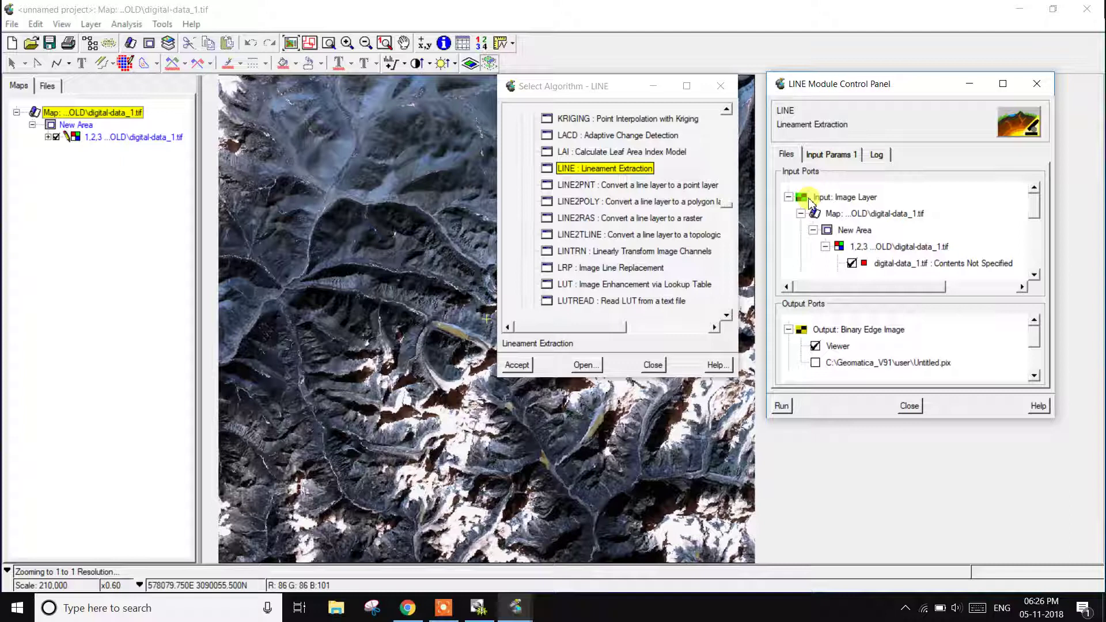
scroll(855, 259, down, 2)
scroll(854, 250, down, 1)
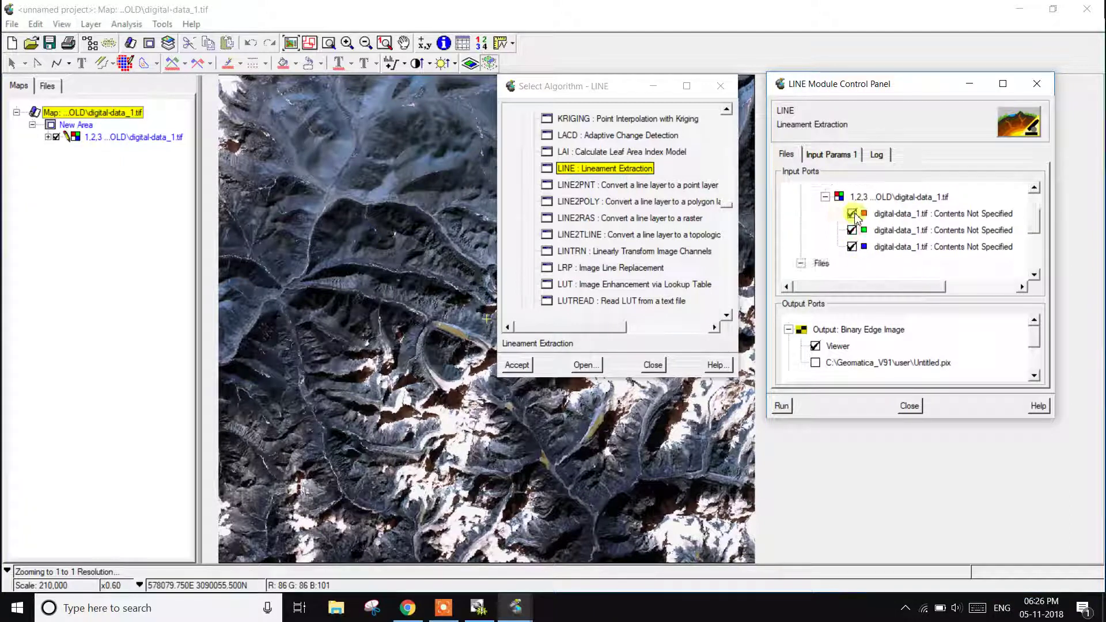
click(853, 213)
click(853, 247)
scroll(852, 246, up, 2)
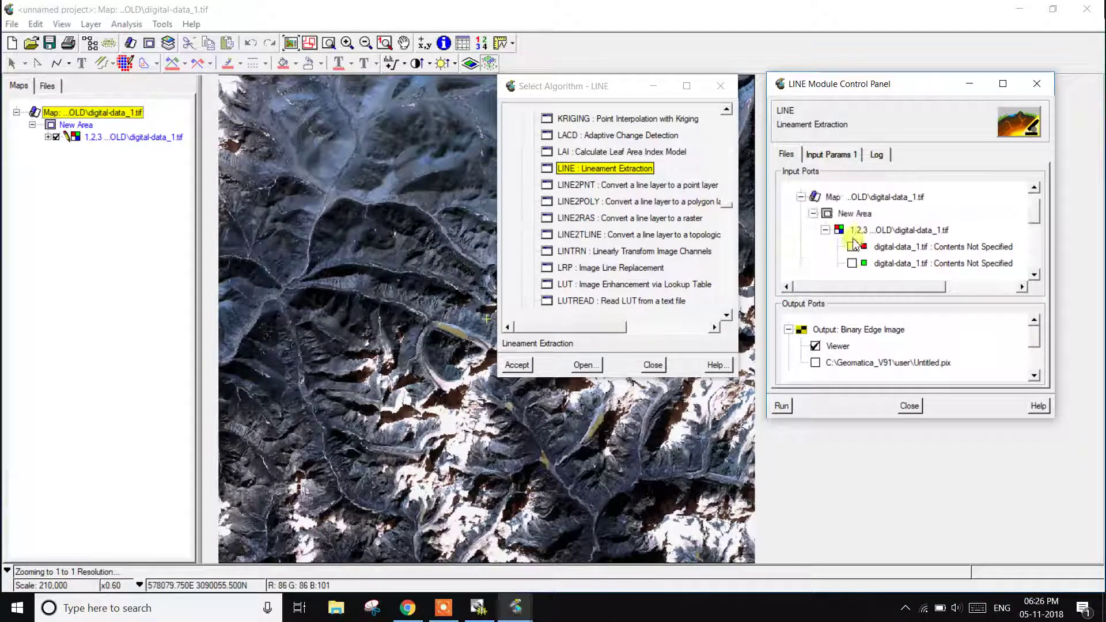
scroll(852, 246, up, 1)
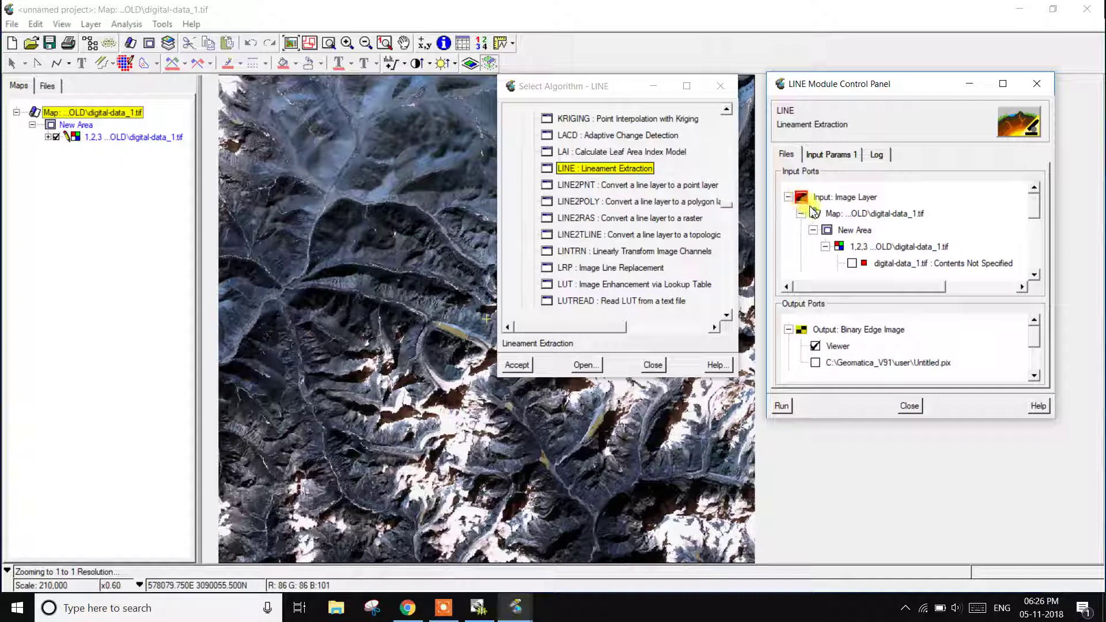
scroll(855, 228, down, 1)
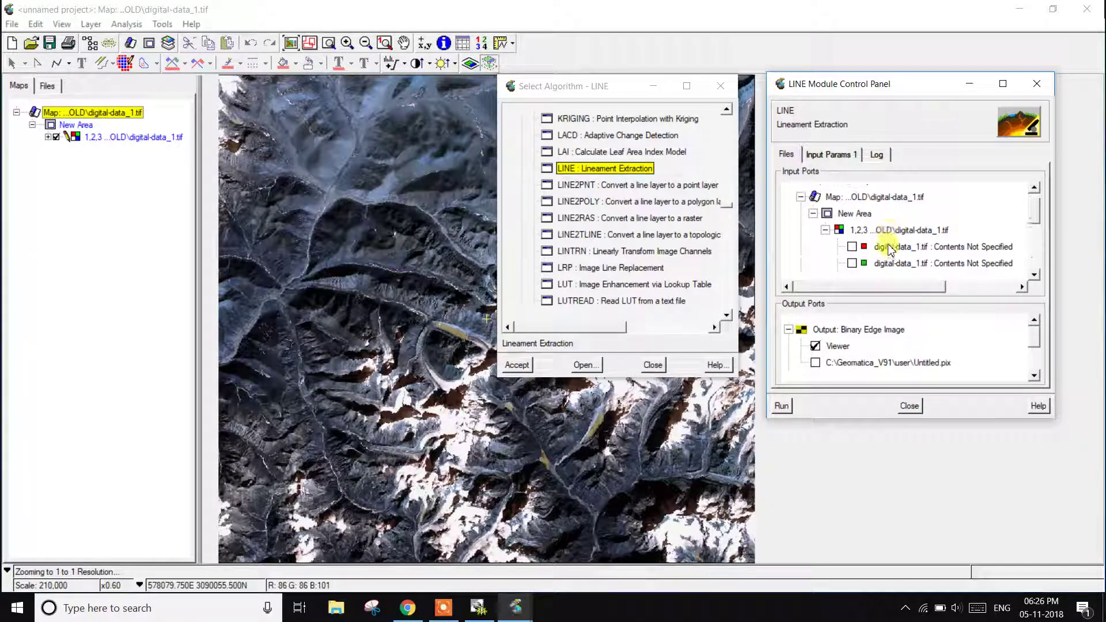
scroll(856, 226, down, 2)
click(852, 213)
click(852, 230)
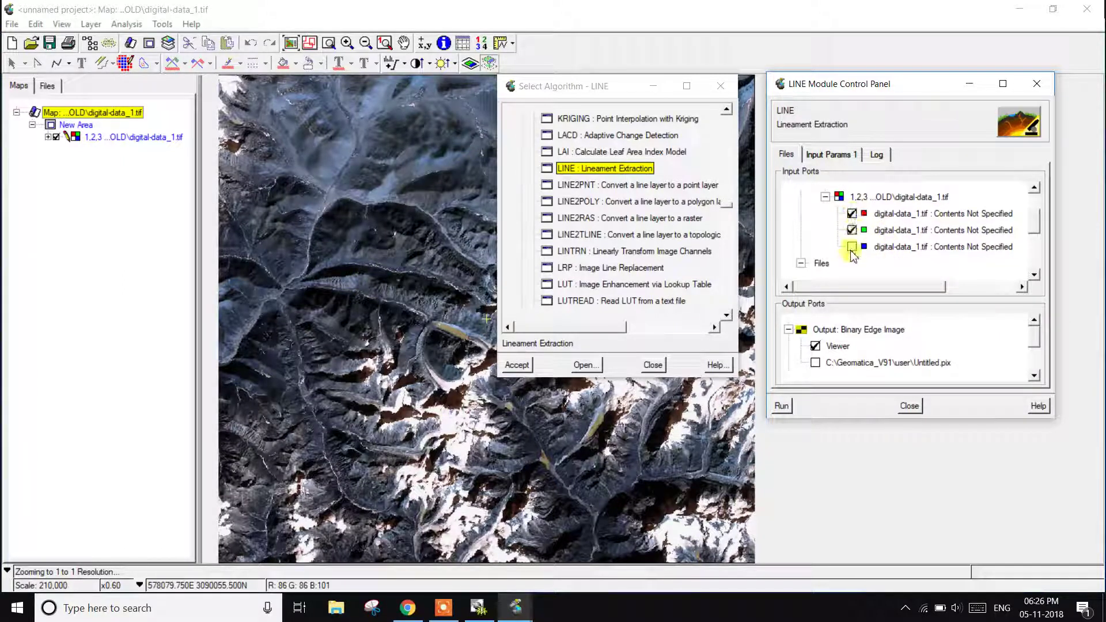
scroll(860, 251, down, 2)
scroll(860, 250, down, 1)
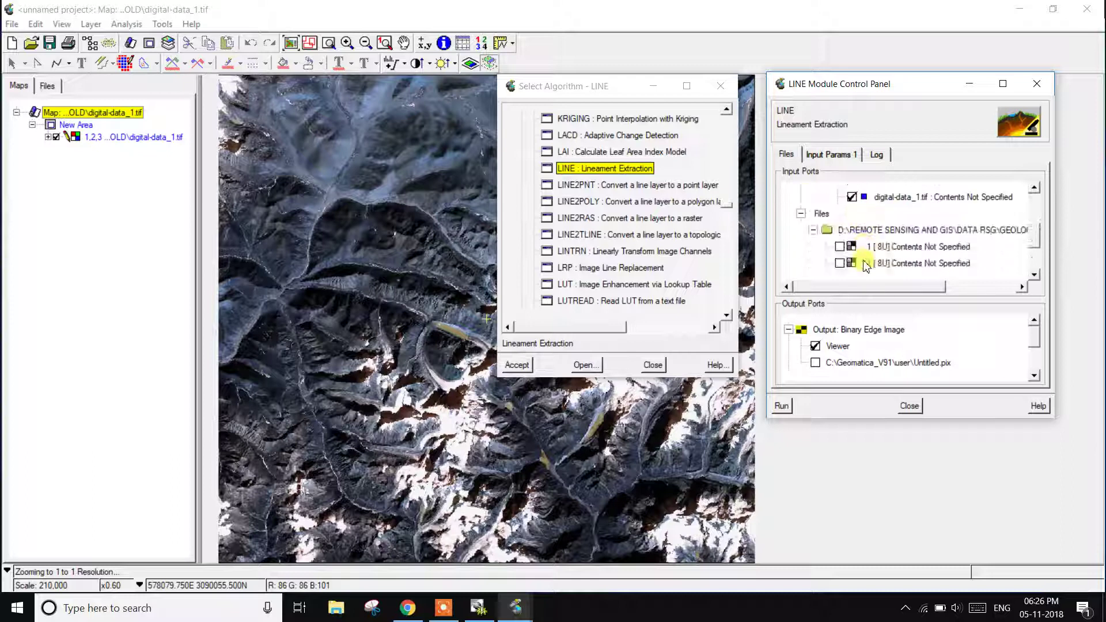
scroll(869, 276, down, 1)
click(839, 349)
scroll(840, 353, down, 1)
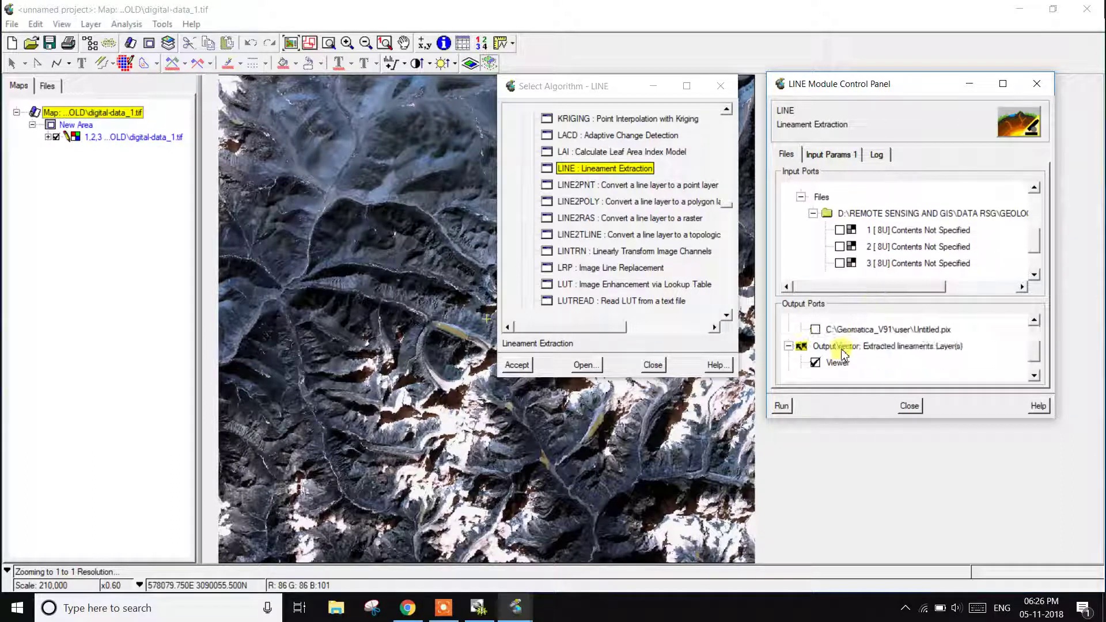
scroll(845, 360, up, 1)
scroll(845, 361, up, 1)
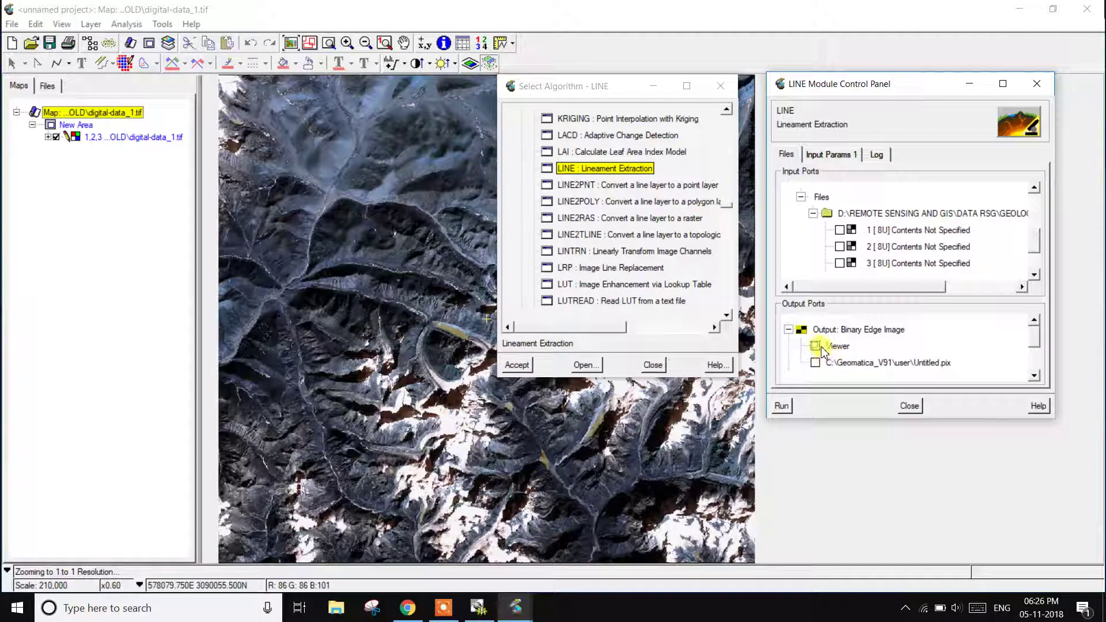
scroll(823, 350, down, 1)
click(817, 365)
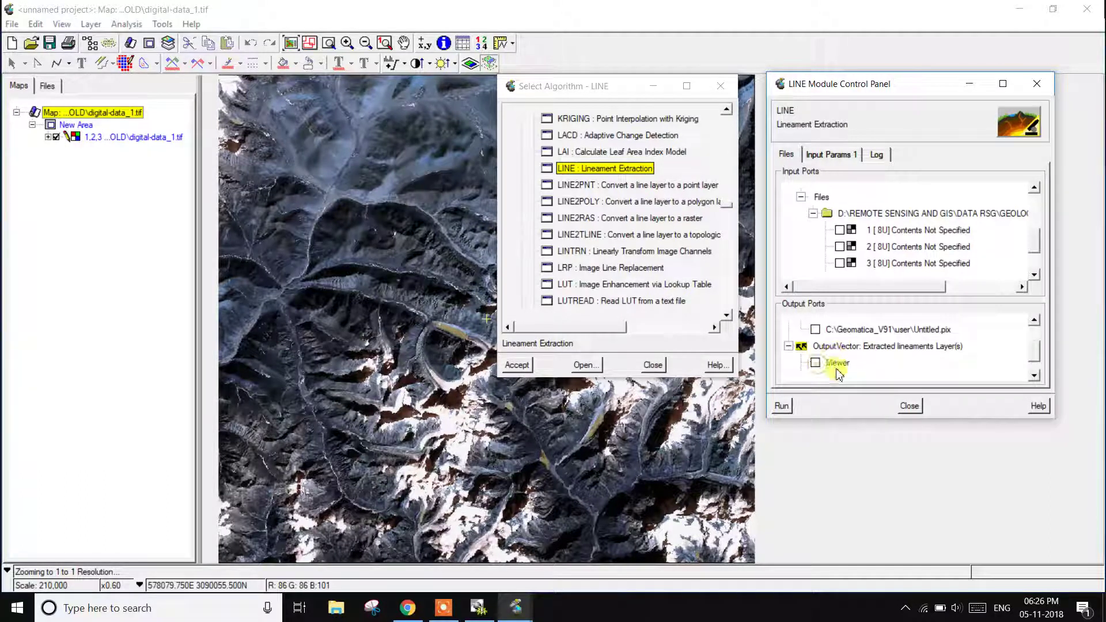
scroll(836, 372, down, 1)
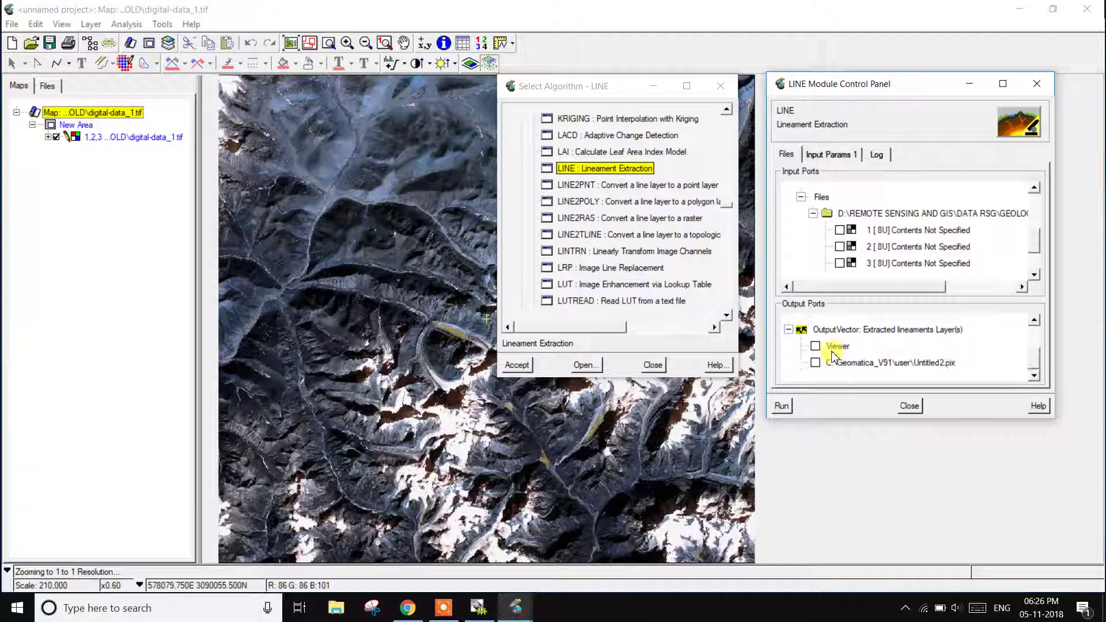
- Set the LINE output vector file to linearment1 in D:\REMOTE SENSING AND GIS\WORKS\fold
click(832, 363)
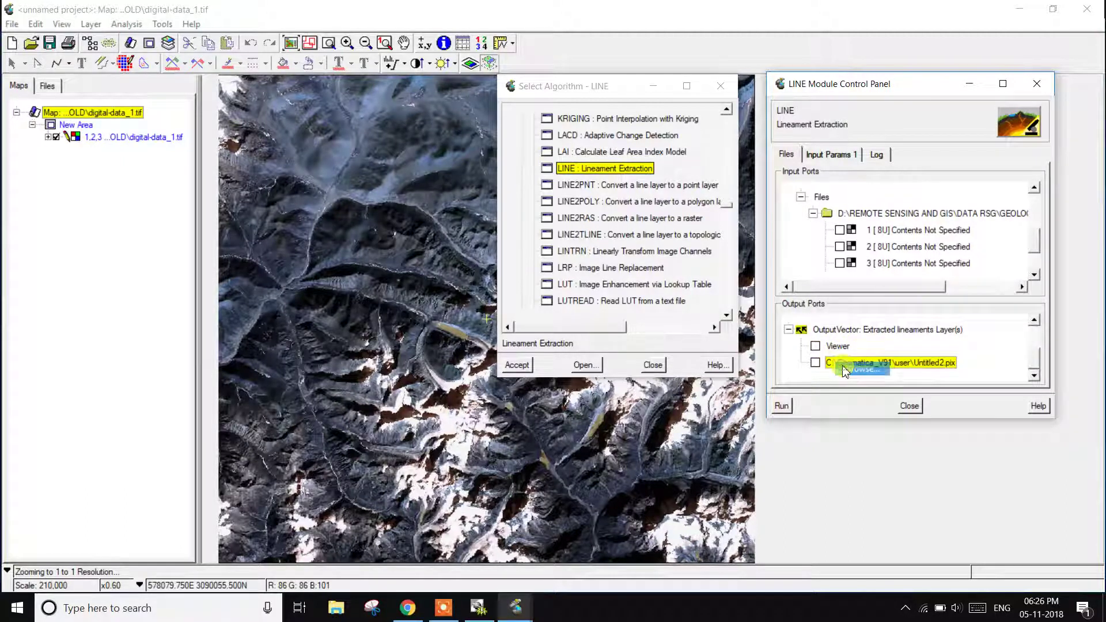
double_click(846, 366)
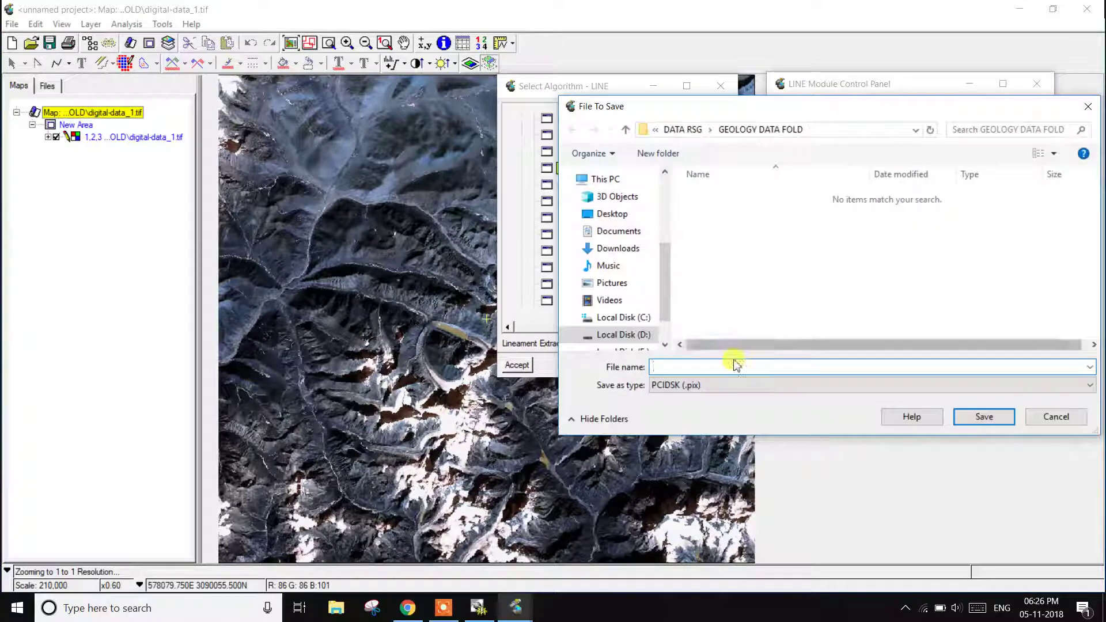
click(628, 129)
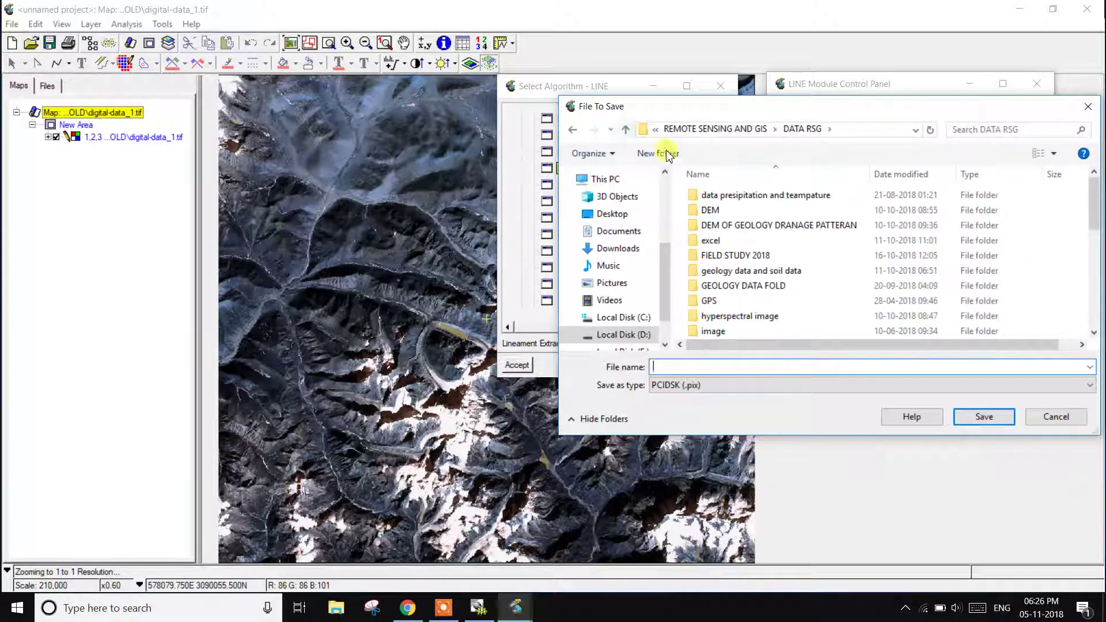
click(626, 129)
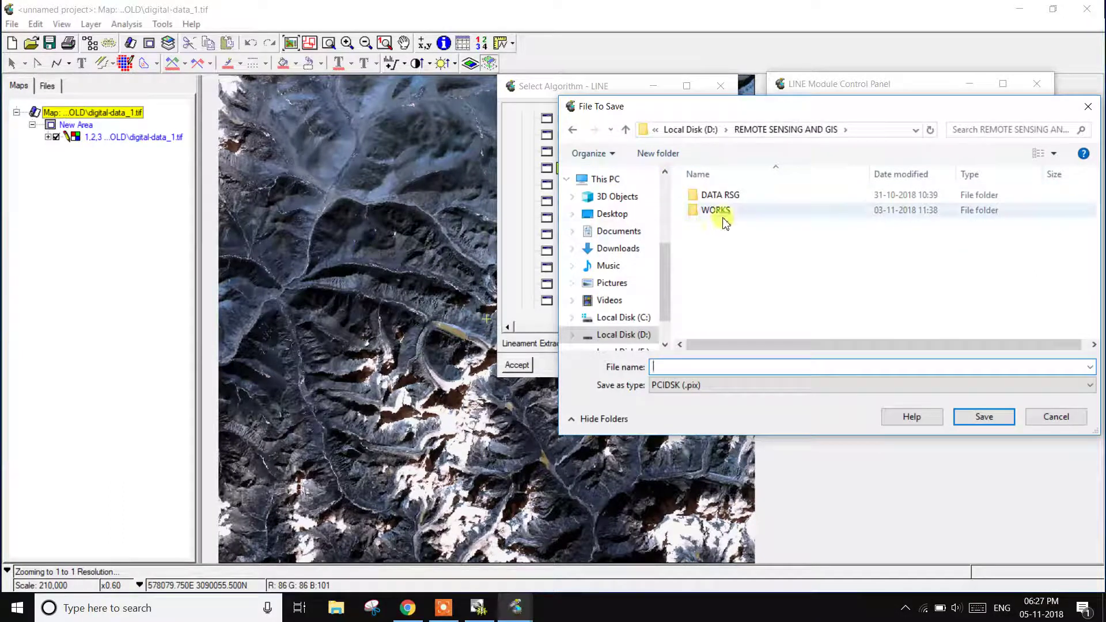
click(725, 215)
double_click(725, 214)
double_click(716, 194)
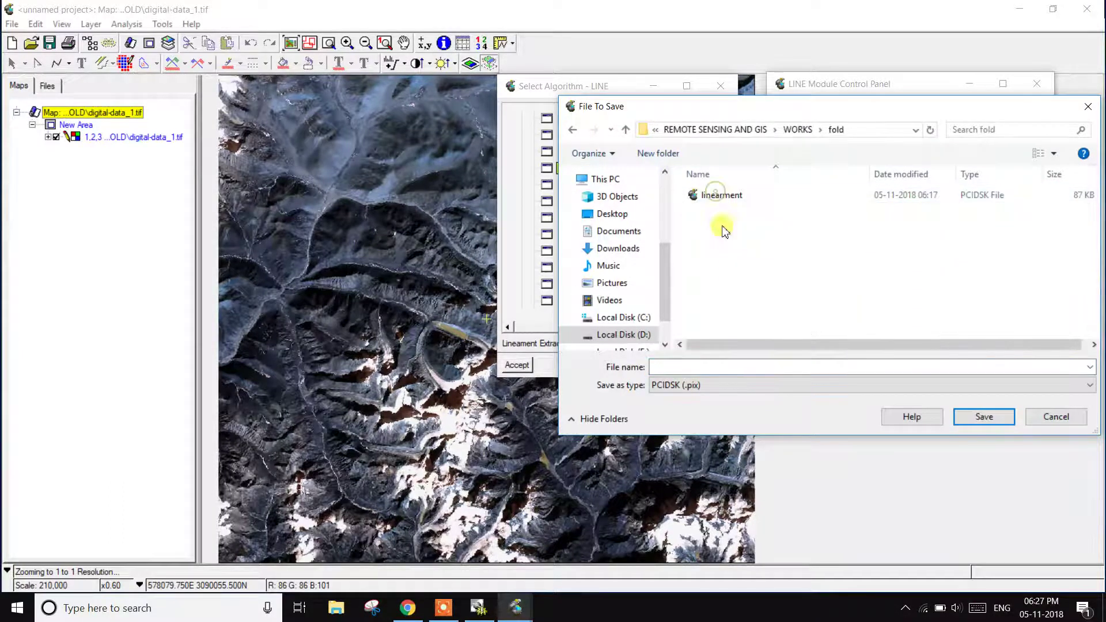
click(726, 198)
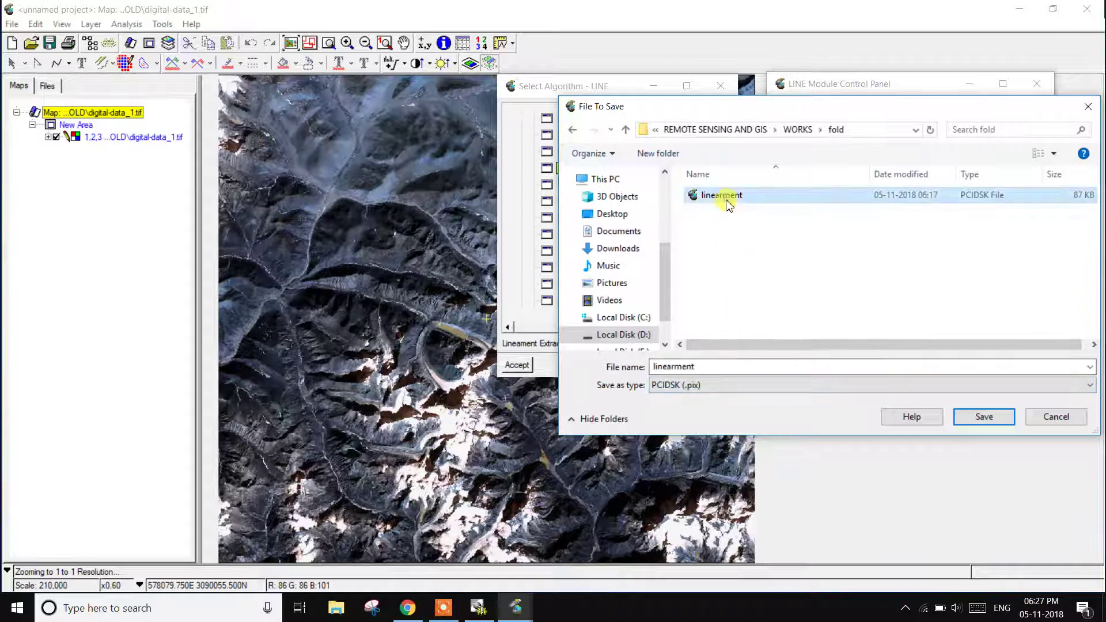
double_click(667, 366)
click(704, 367)
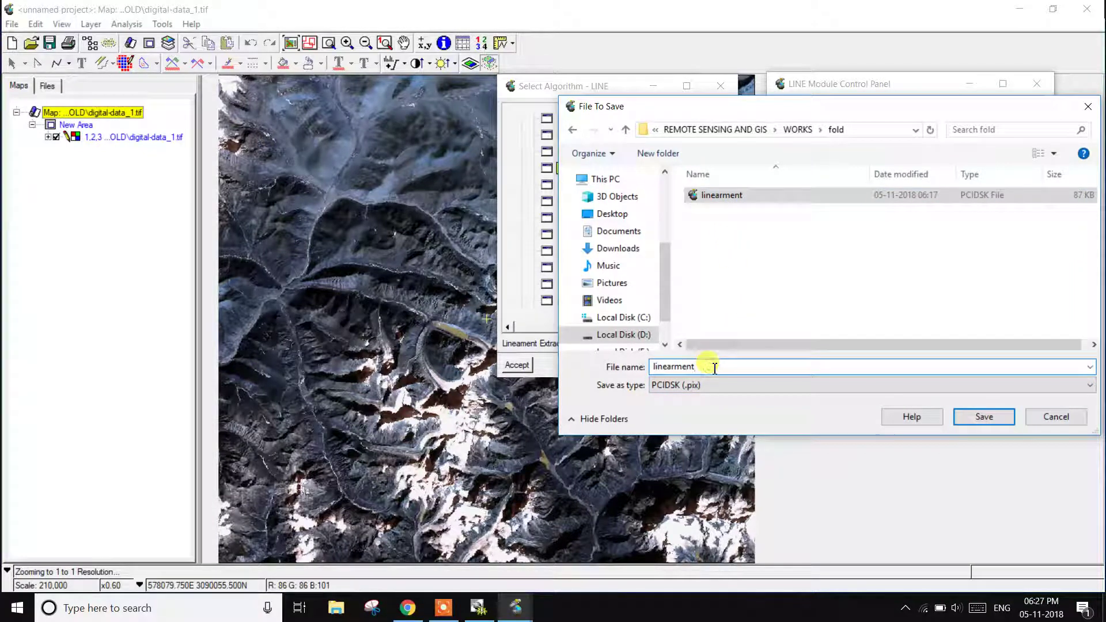
text(1)
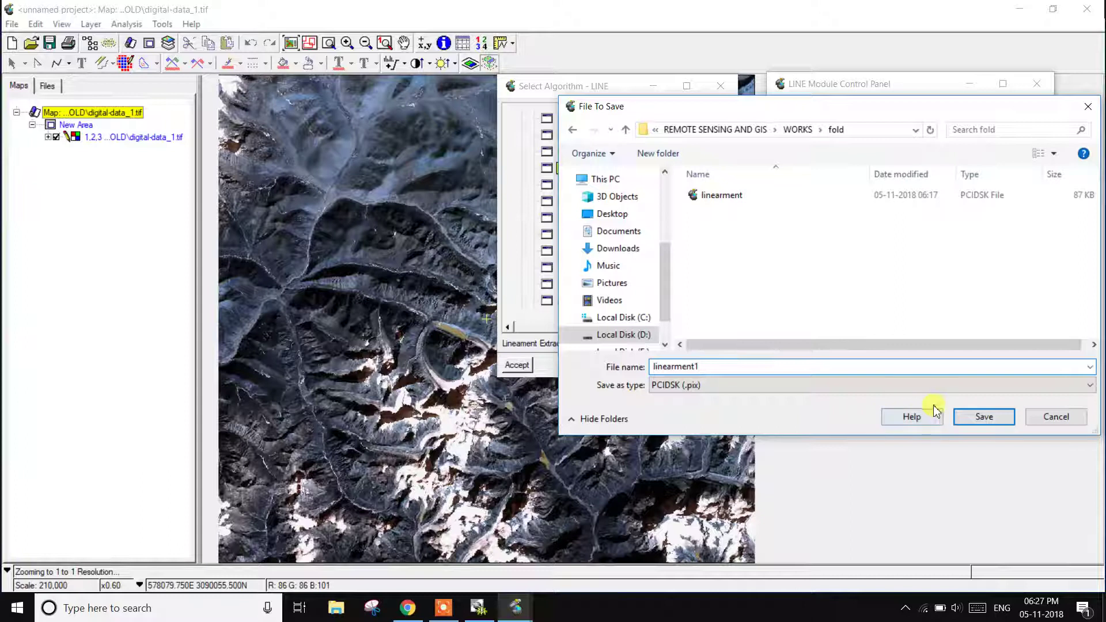
click(984, 417)
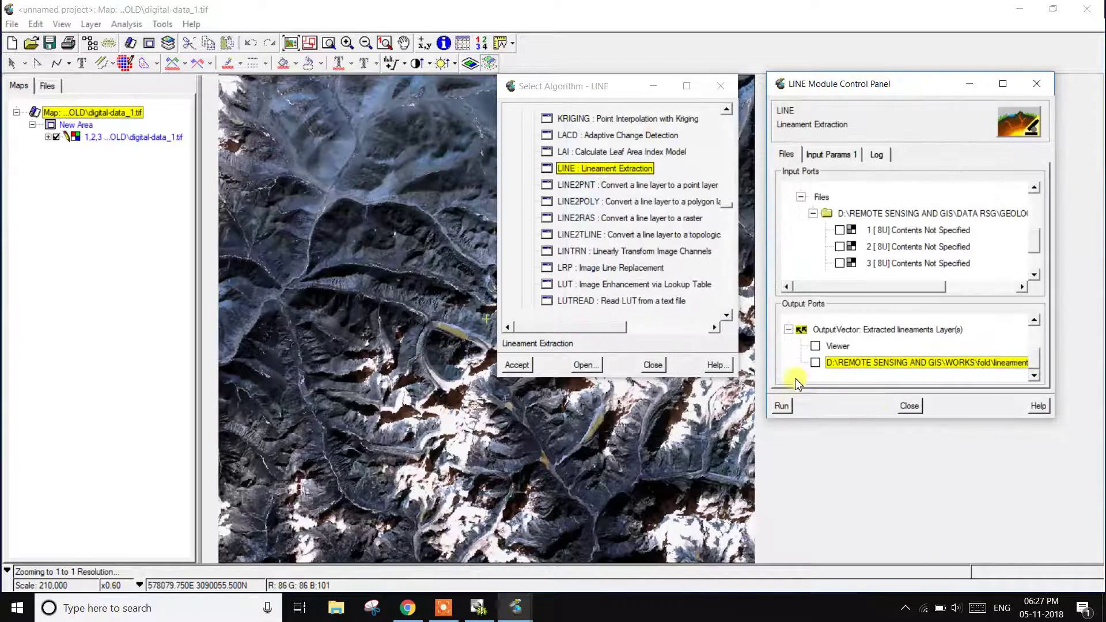
scroll(802, 380, up, 1)
scroll(807, 381, down, 1)
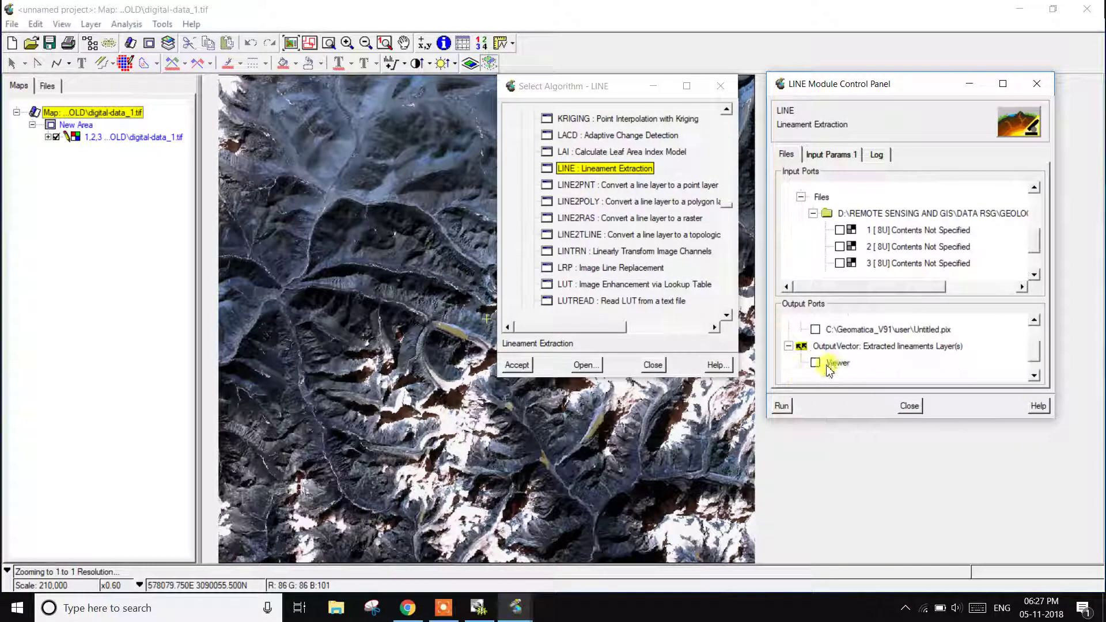
scroll(823, 367, down, 1)
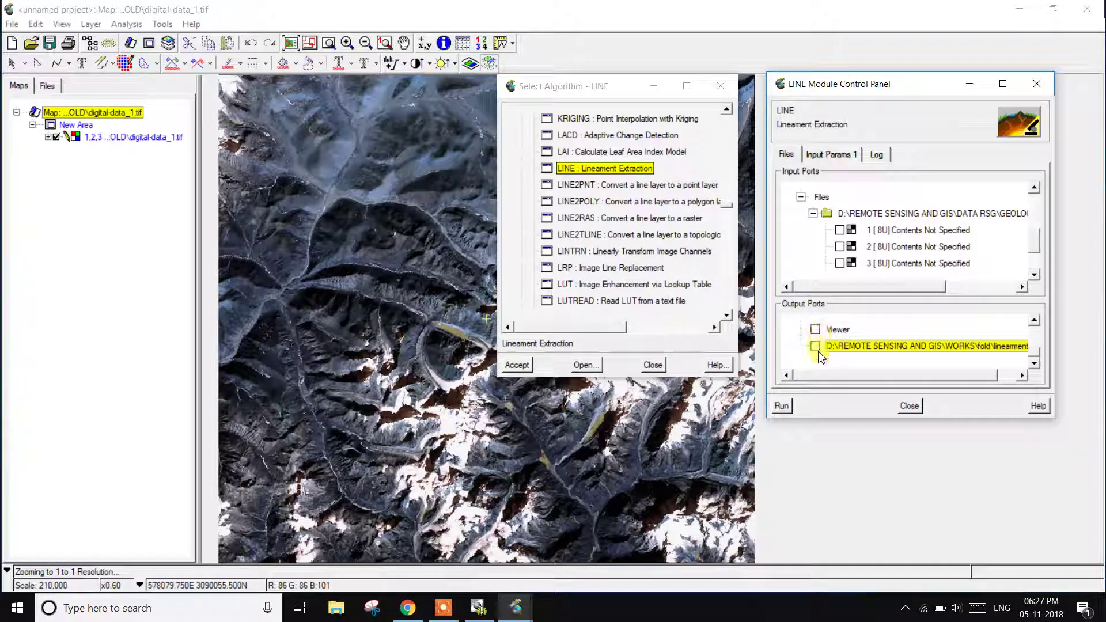
- Run LINE extraction; the log reports an image window offset out-of-range error
click(779, 409)
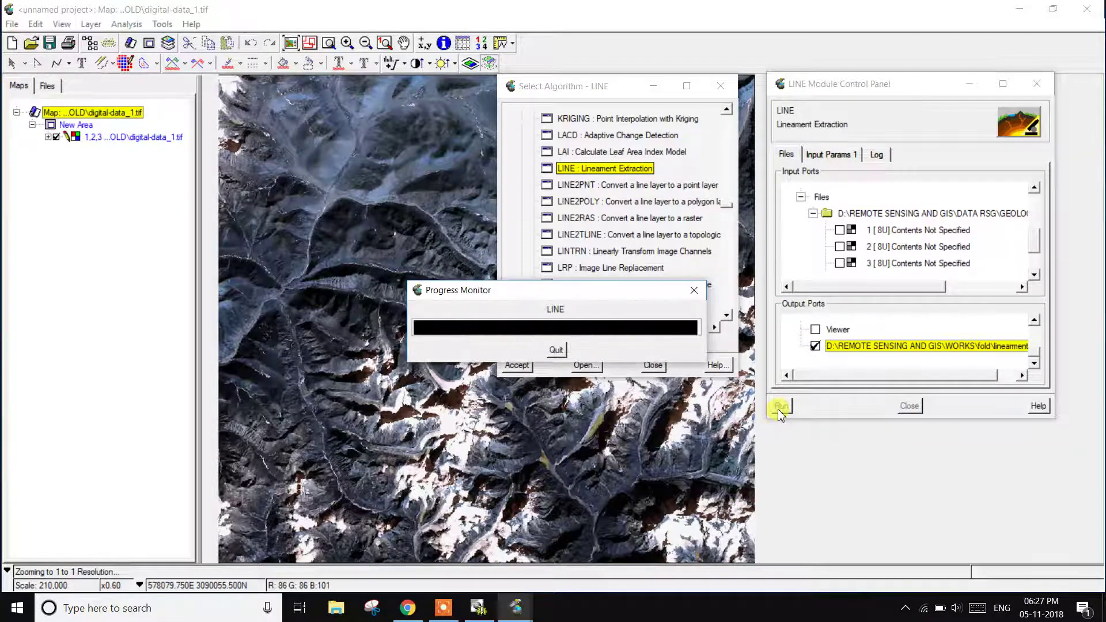
- Close the LINE panel, move the algorithm list aside, and load linearment1 onto the map
click(1046, 88)
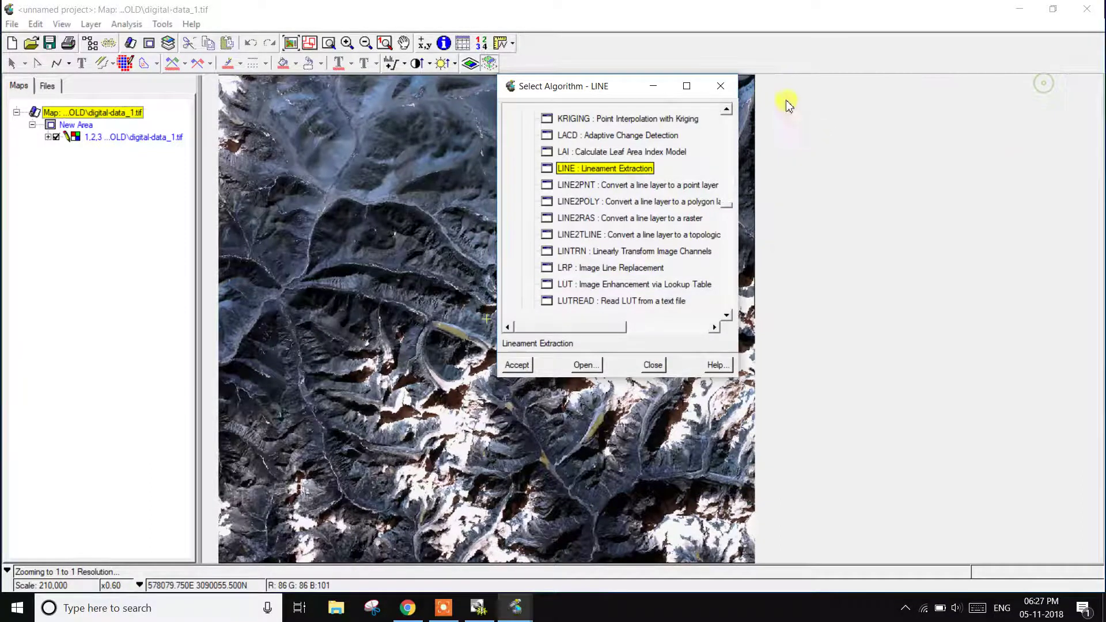
mouse_move(617, 93)
mouse_down()
mouse_move(963, 84)
mouse_move(952, 101)
mouse_up()
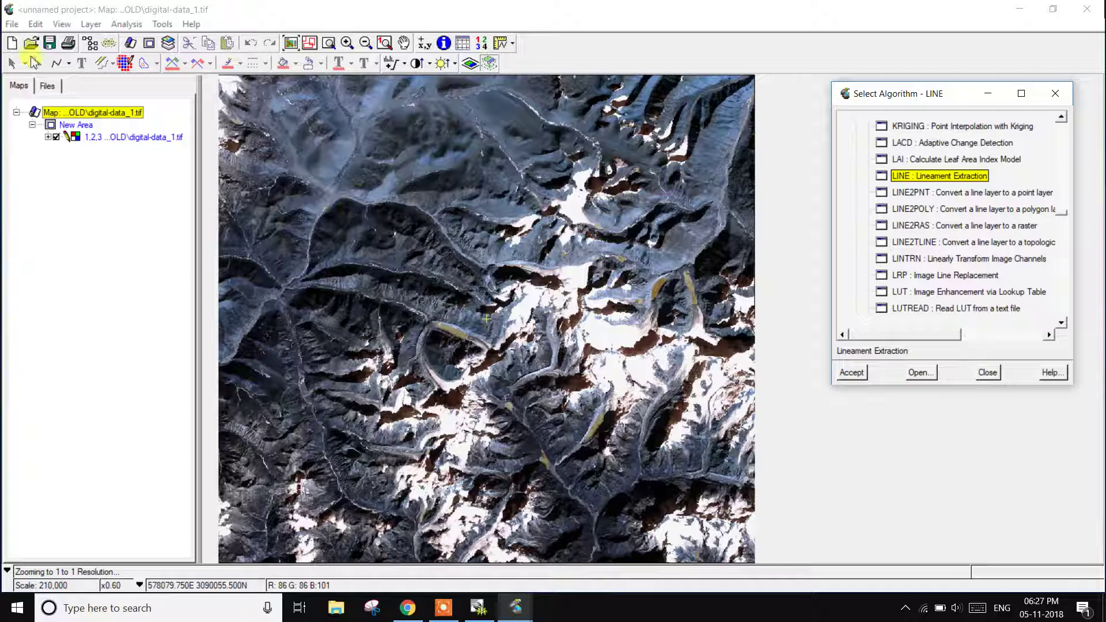
click(12, 24)
click(30, 54)
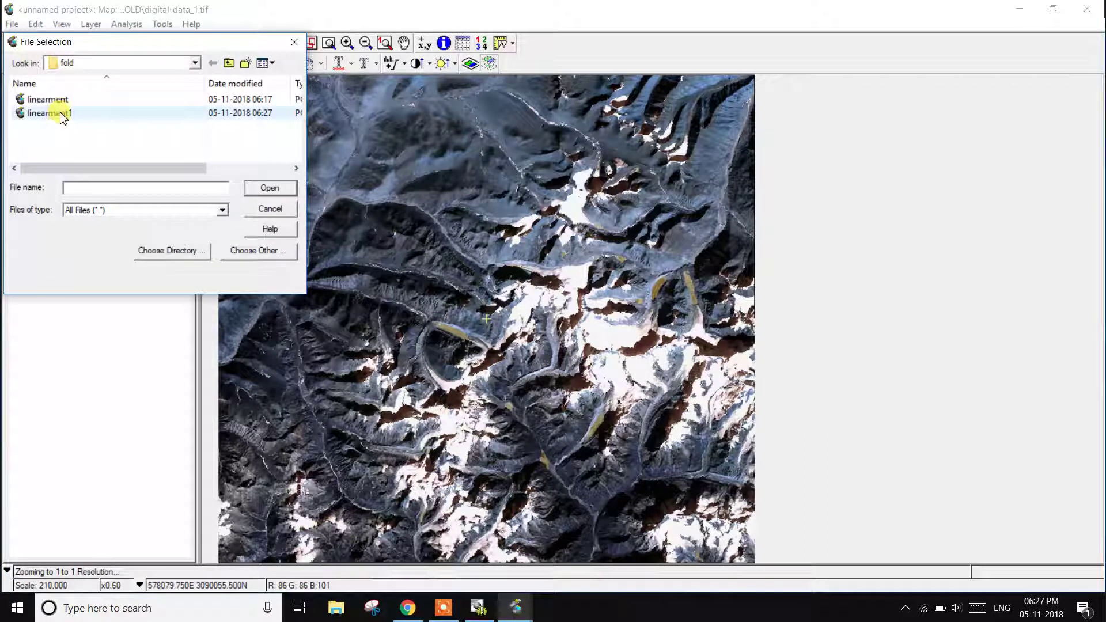
click(61, 115)
click(268, 189)
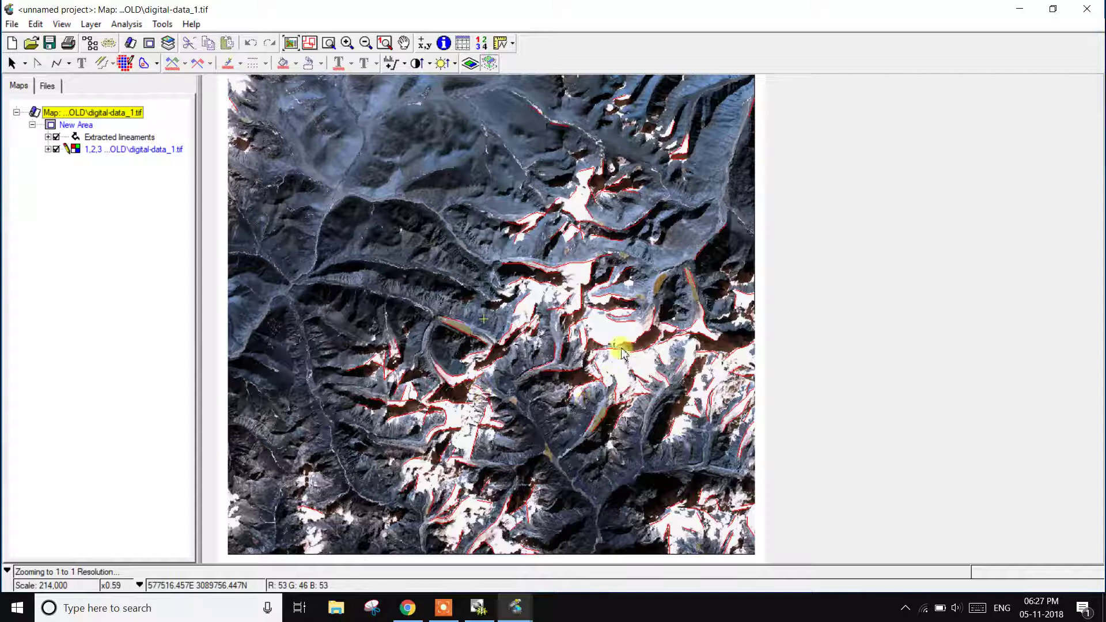
- Hide the 1,2,3 digital-data image layer and zoom in twice on the red lineaments
click(55, 150)
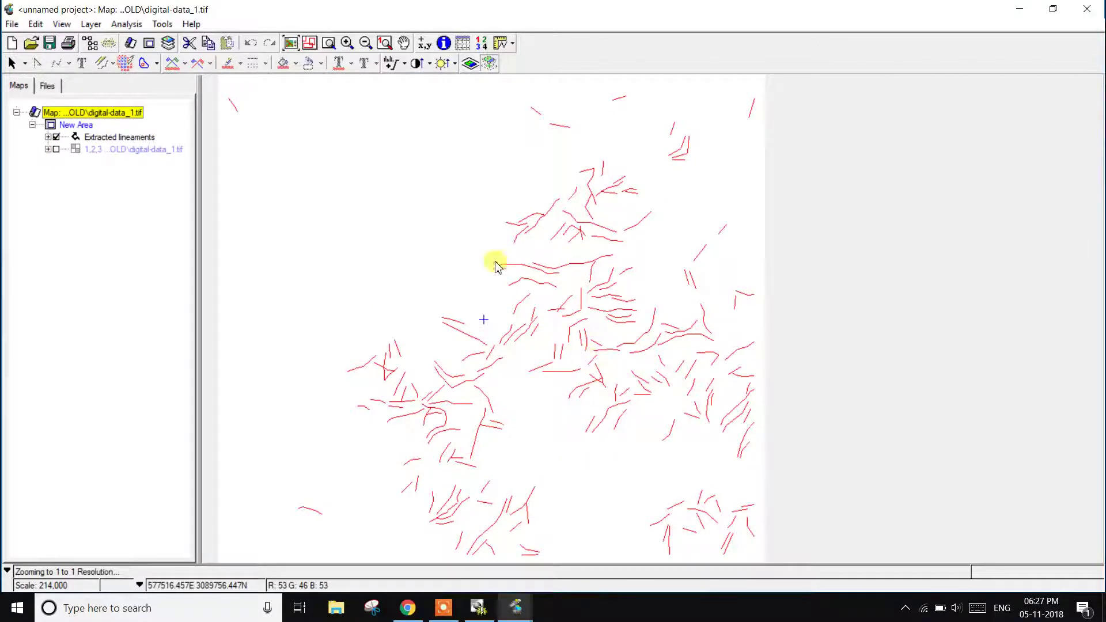
click(55, 149)
click(54, 150)
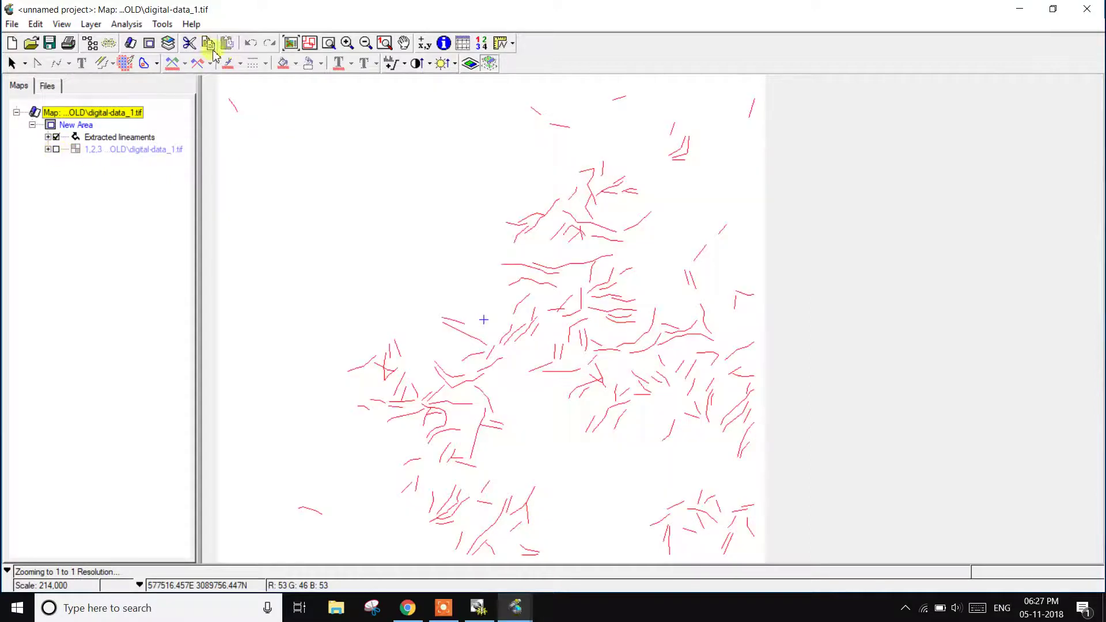
click(513, 372)
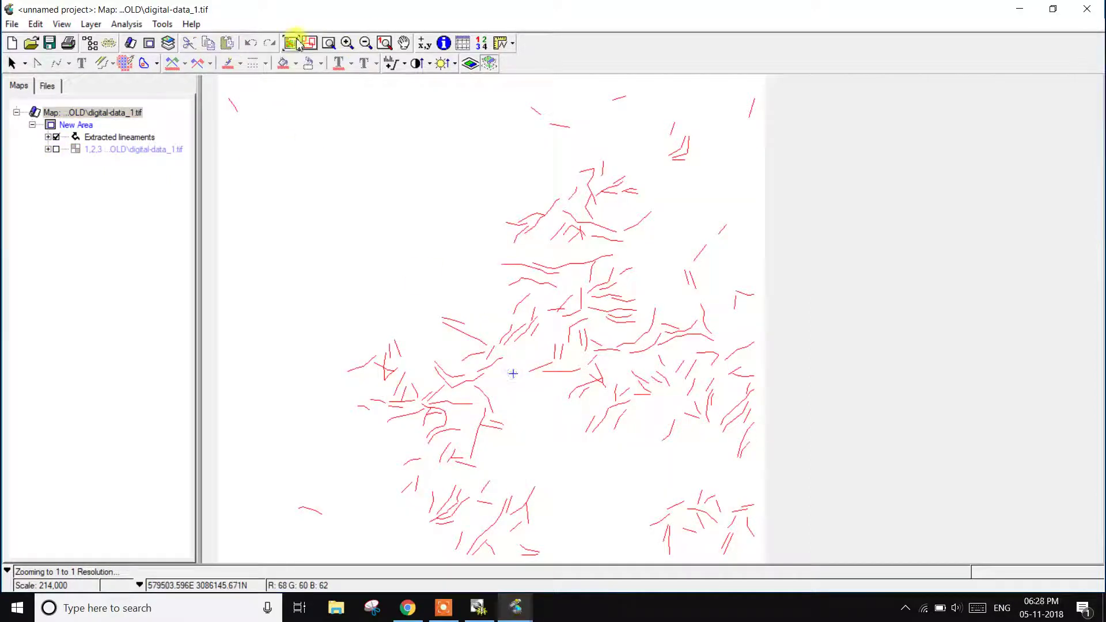
click(345, 43)
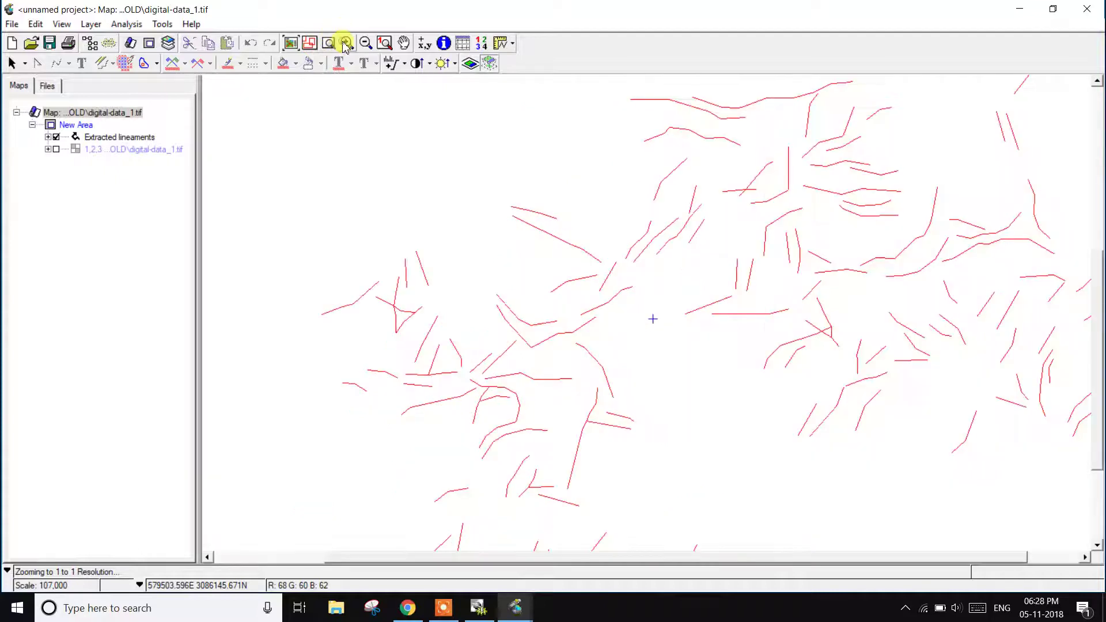
click(344, 44)
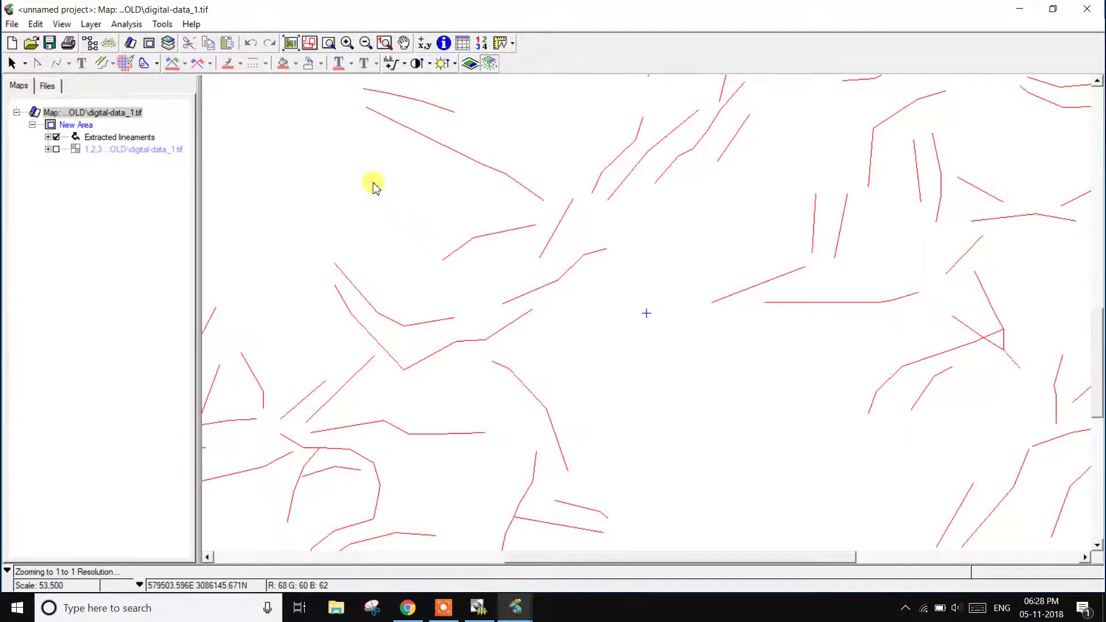
- Zoom back to full extent at 1:214,000 and re-check the 1,2,3 digital-data image layer
click(291, 44)
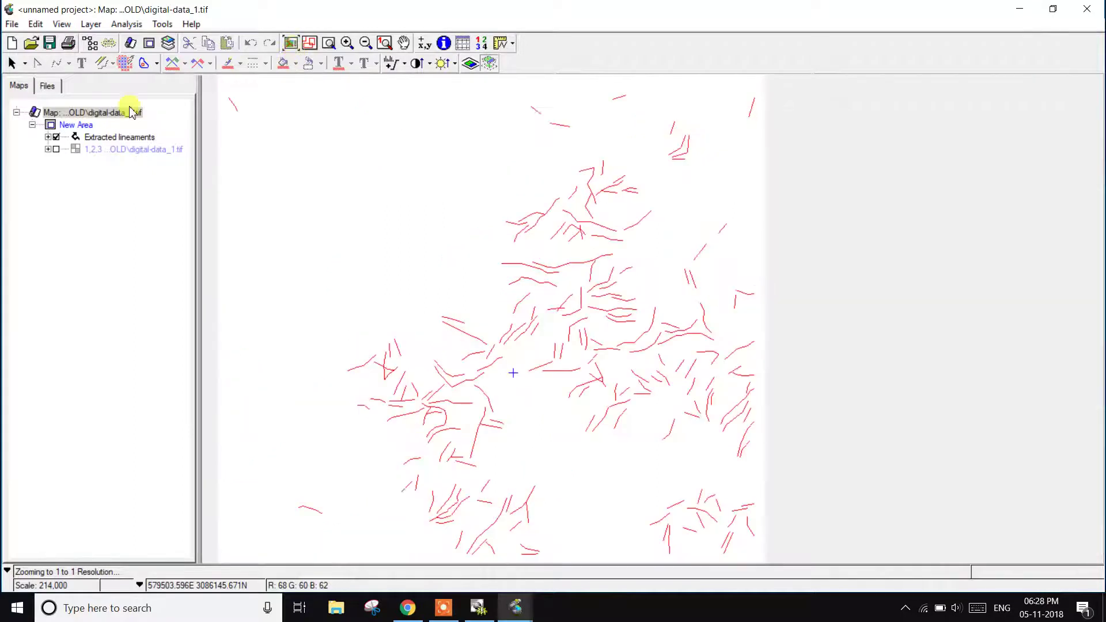
click(56, 150)
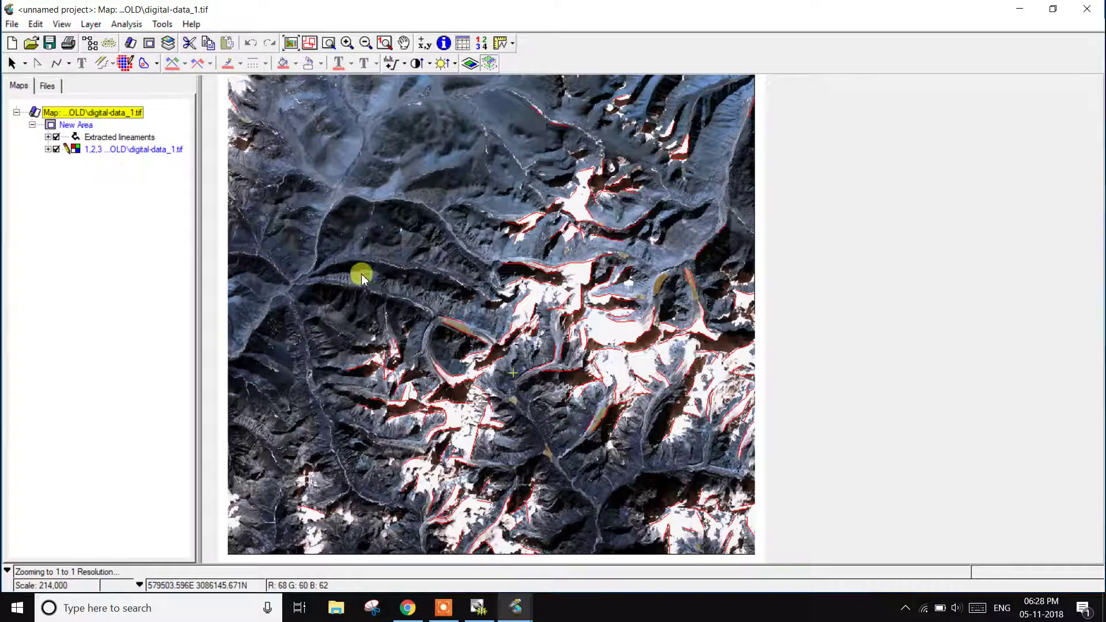